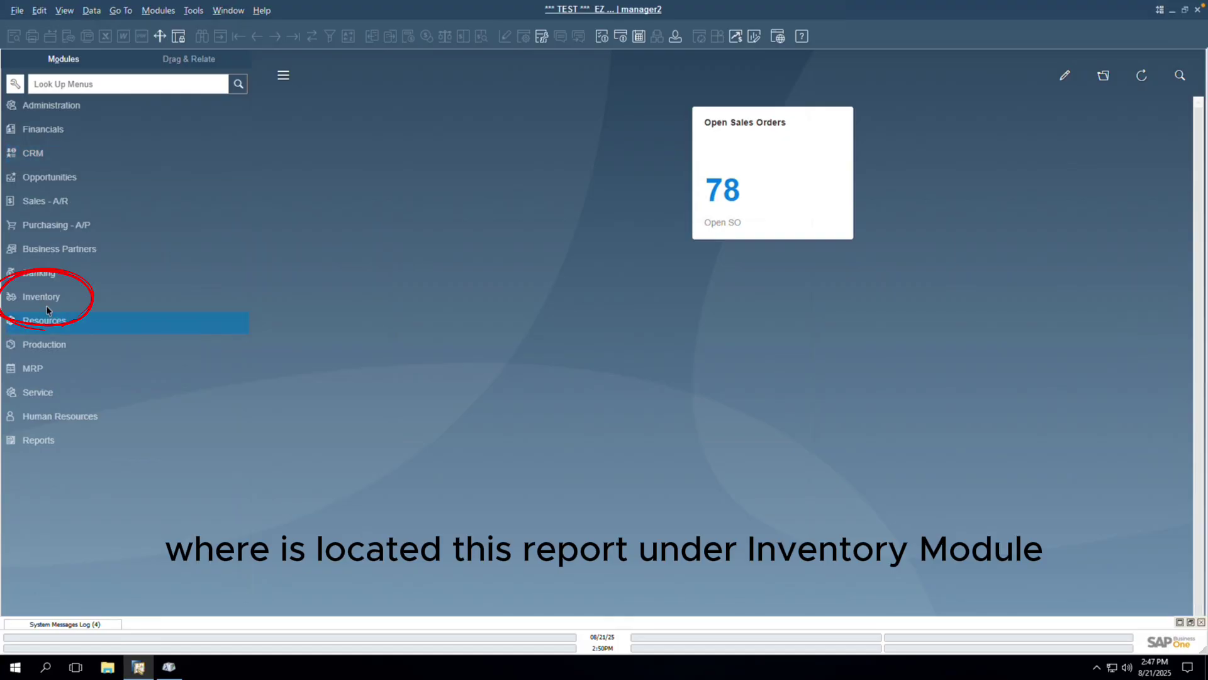
# Open the Batch Number Transactions Report from the Inventory module's reports
pyautogui.click(49, 303)
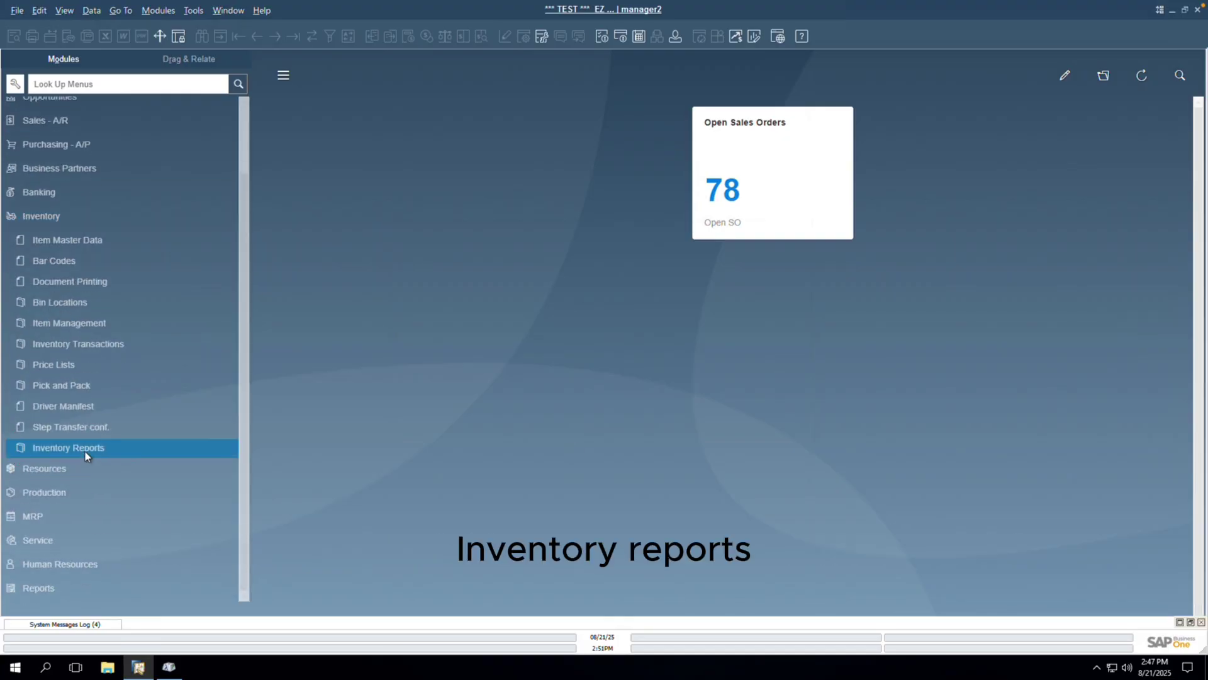
pyautogui.click(85, 451)
pyautogui.scroll(-6, 97, 467)
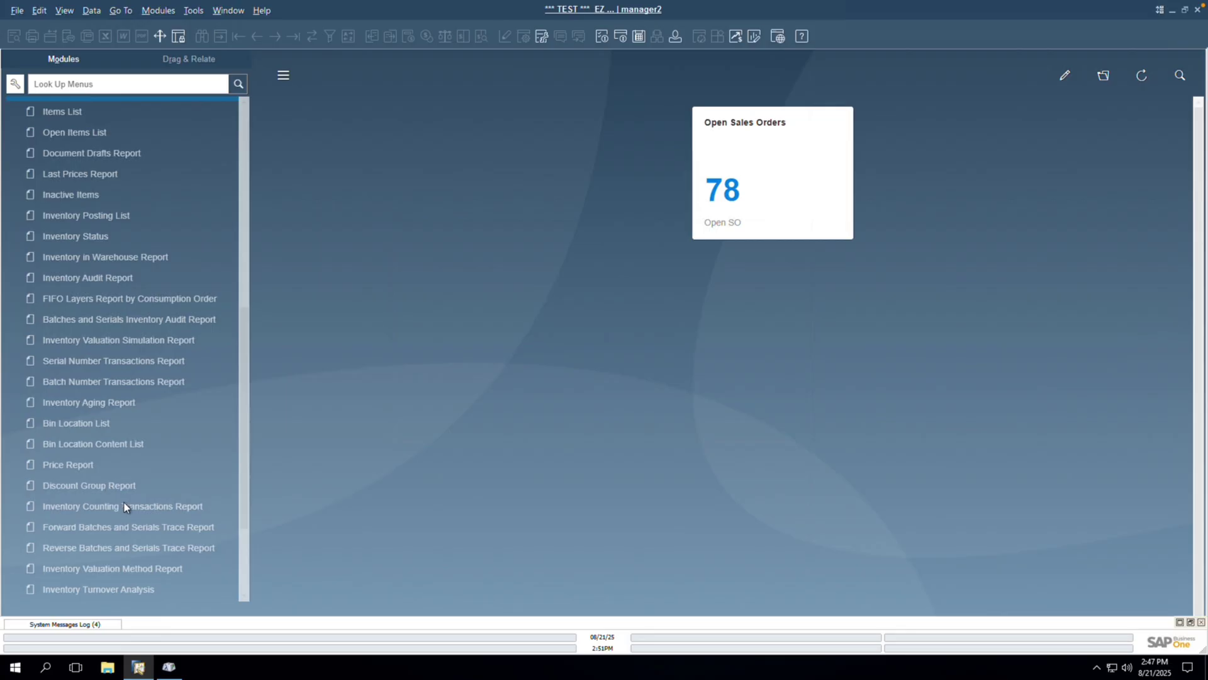
pyautogui.click(82, 382)
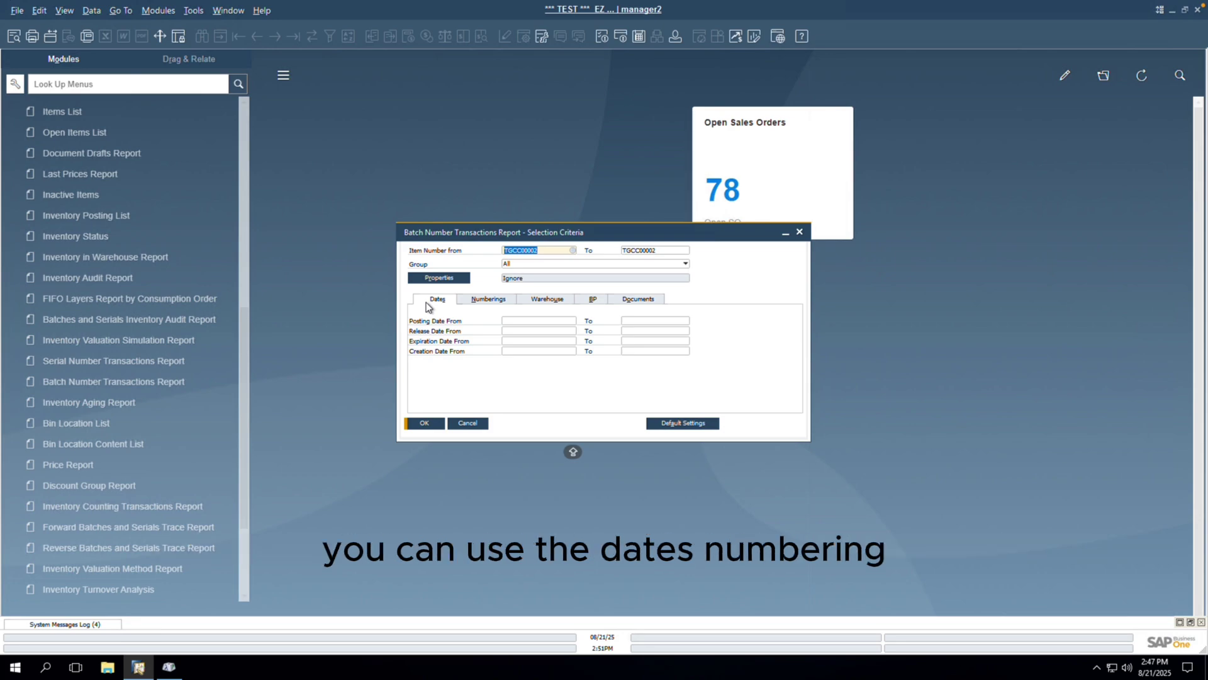
# Review the report's selection criteria for batch numberings, warehouse, business partner and documents
pyautogui.click(488, 302)
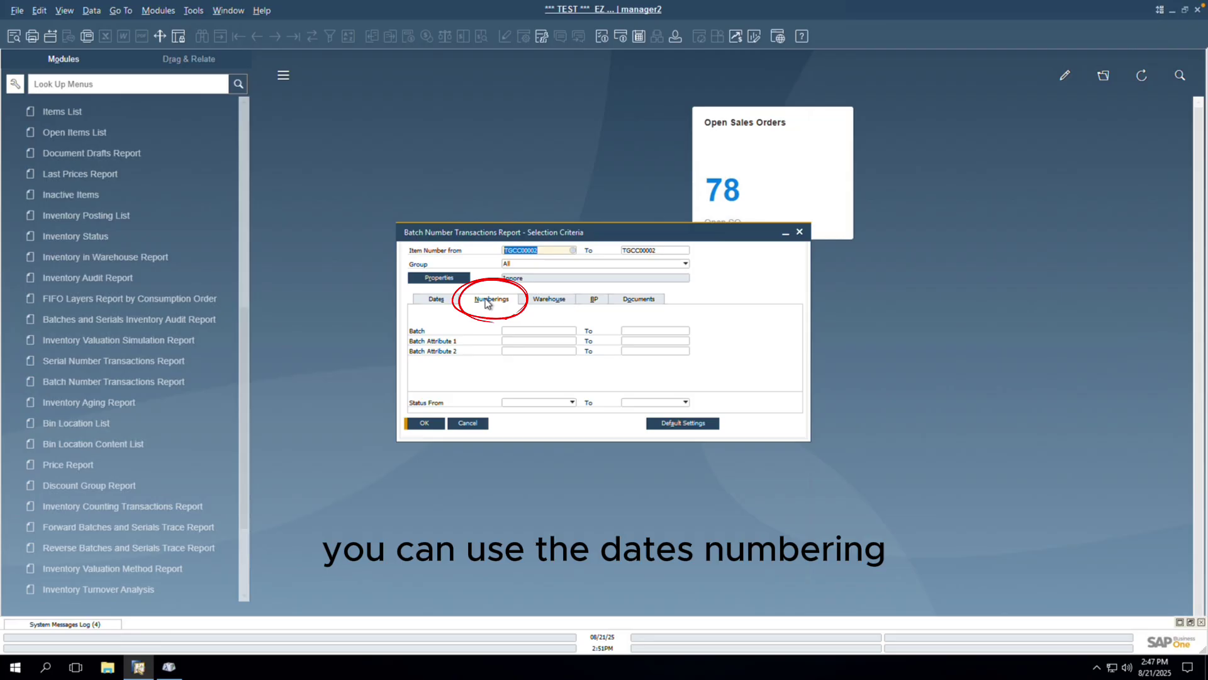
pyautogui.click(539, 331)
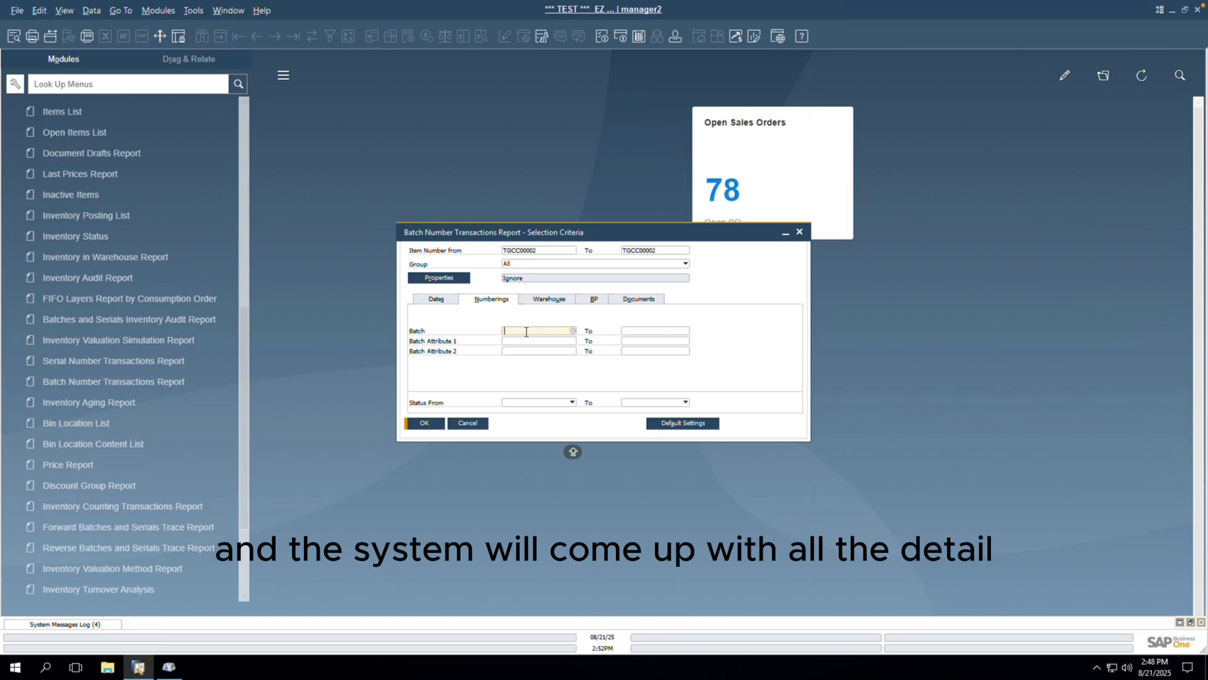
pyautogui.click(551, 300)
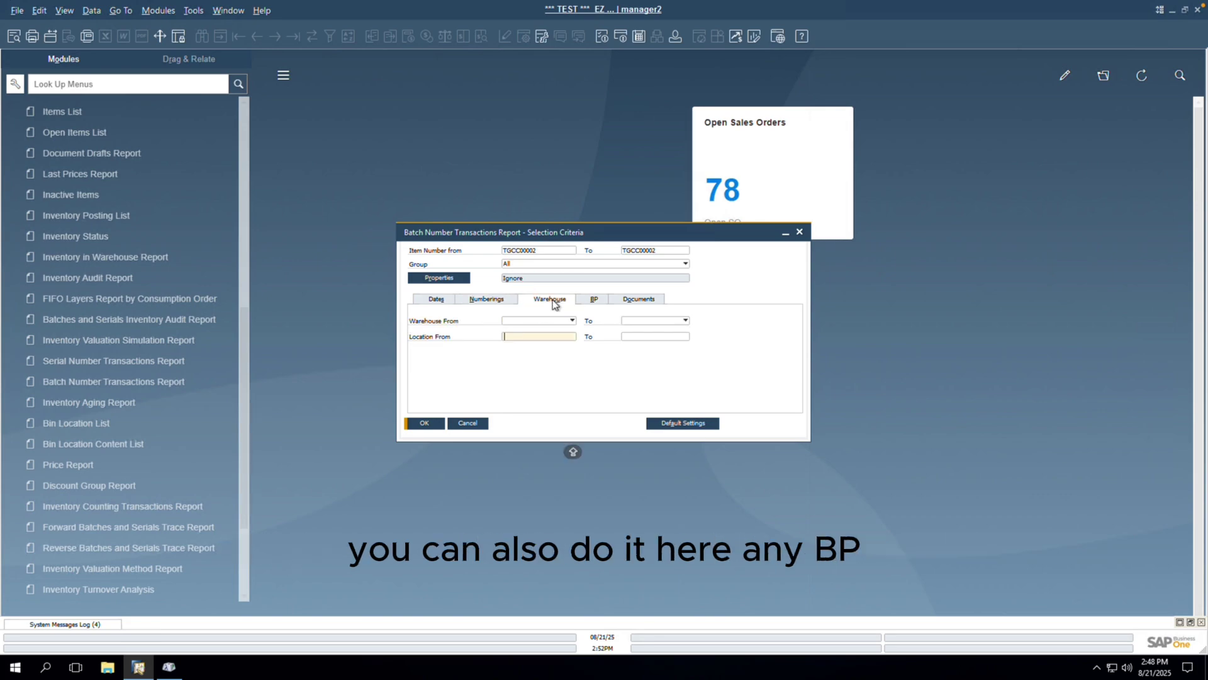
pyautogui.click(586, 301)
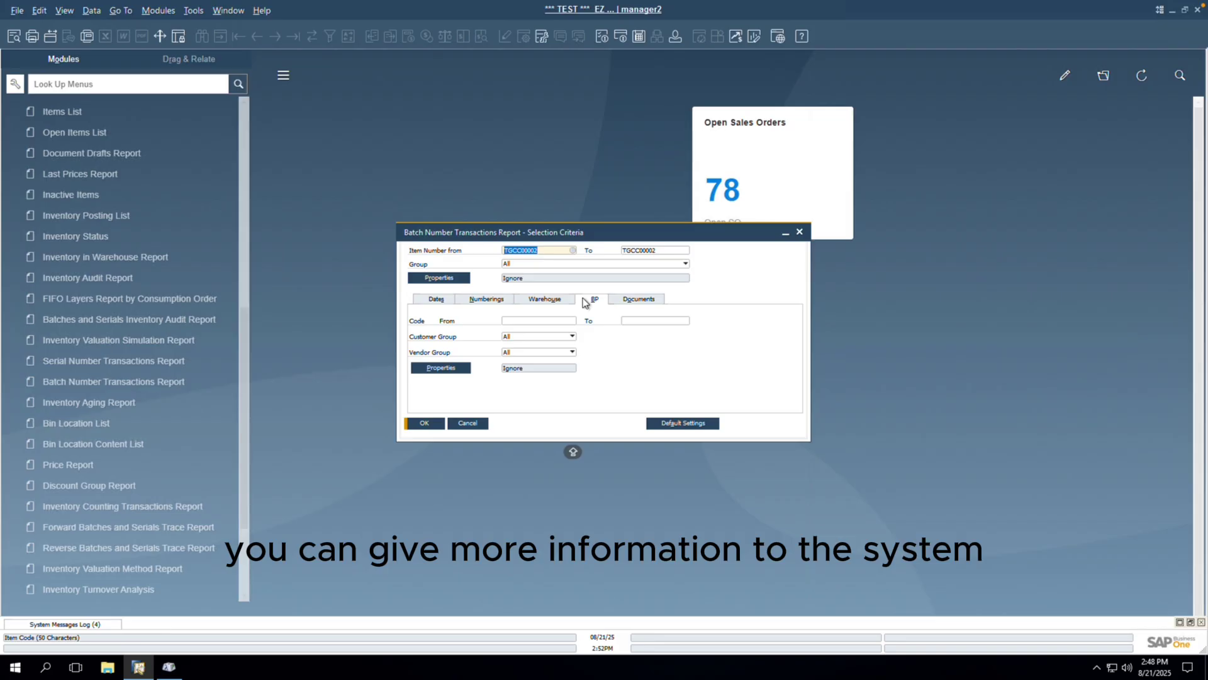
pyautogui.click(648, 299)
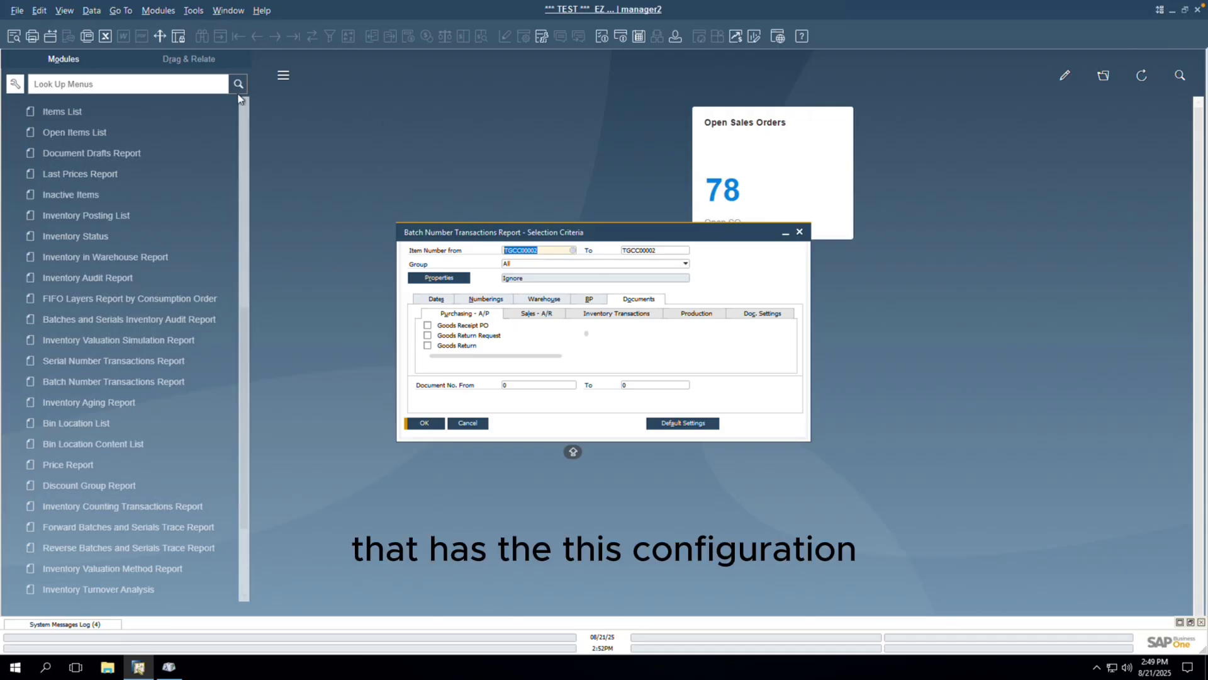
# Check the Manage Item by options for a new item in Item Master Data, then close it without saving
pyautogui.click(160, 12)
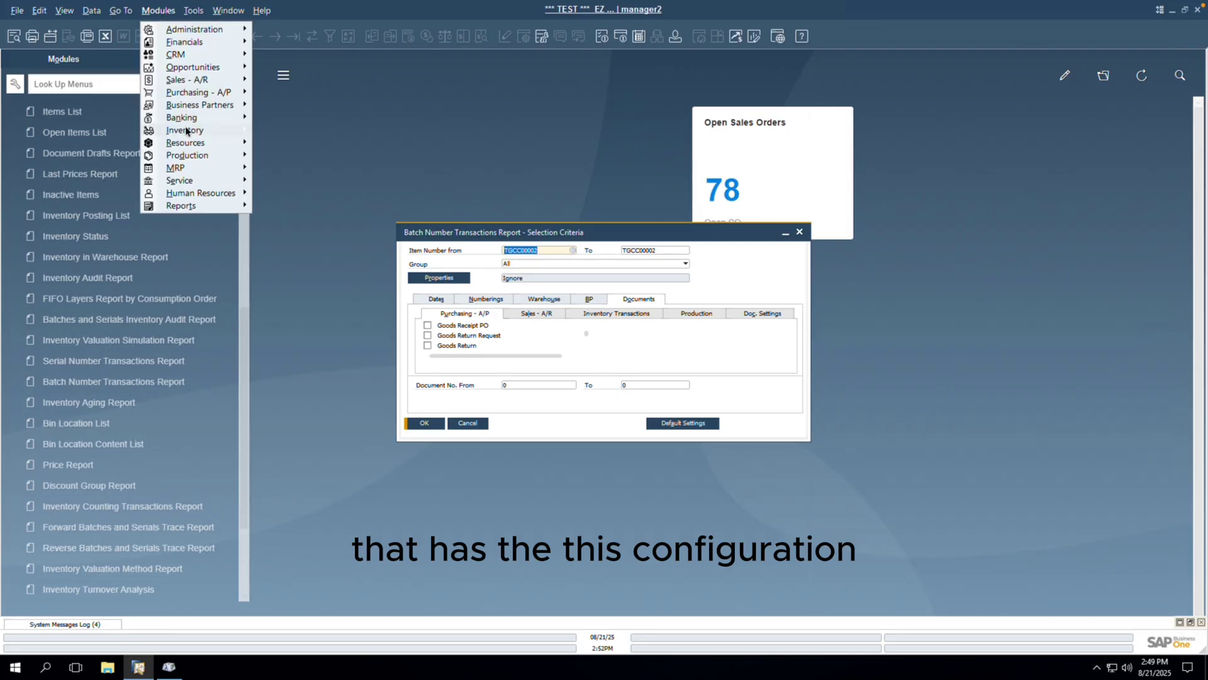
pyautogui.click(319, 130)
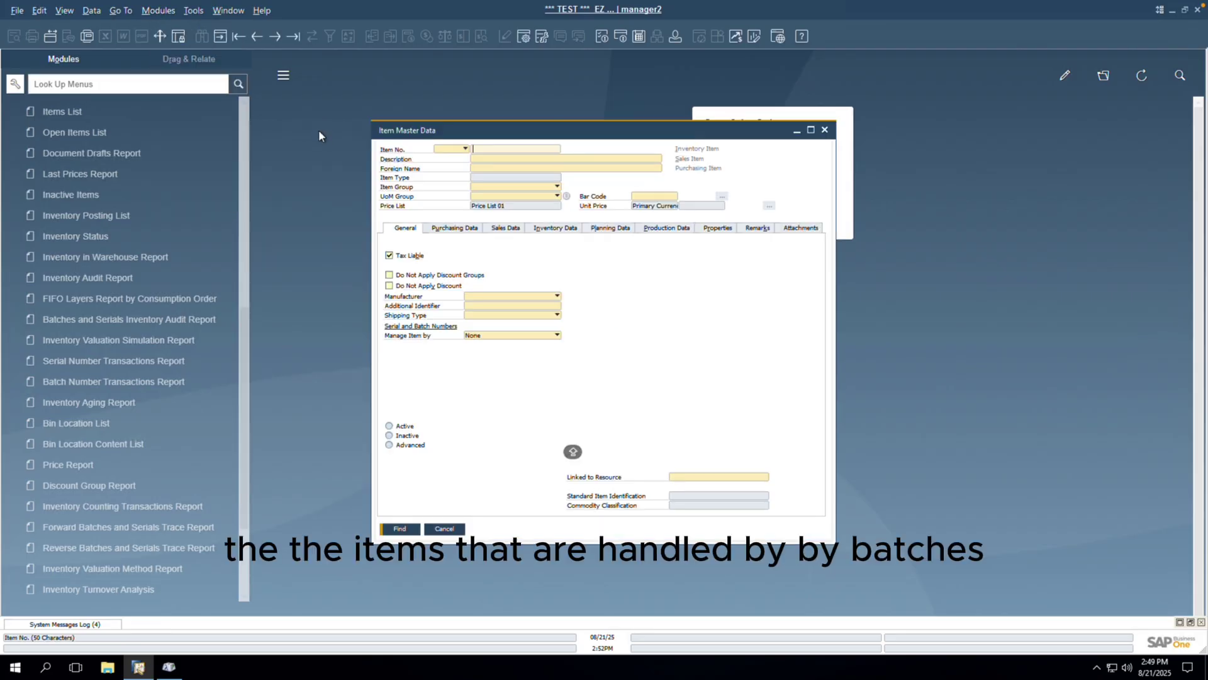
pyautogui.click(220, 36)
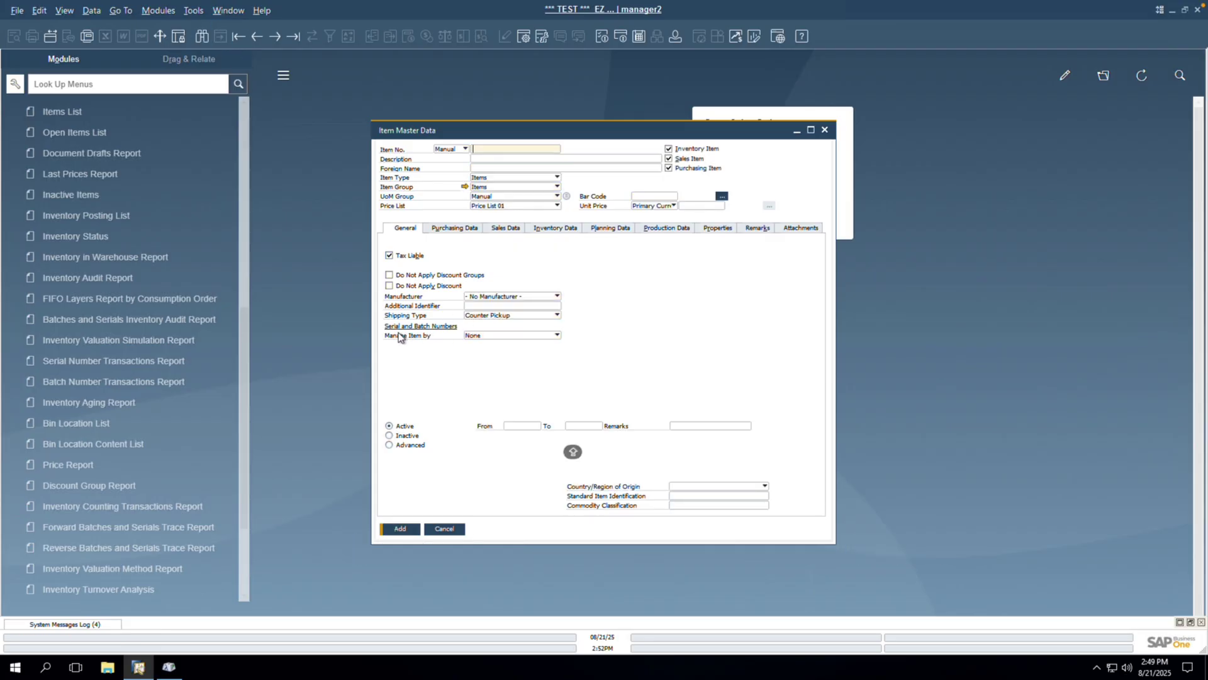
pyautogui.click(503, 338)
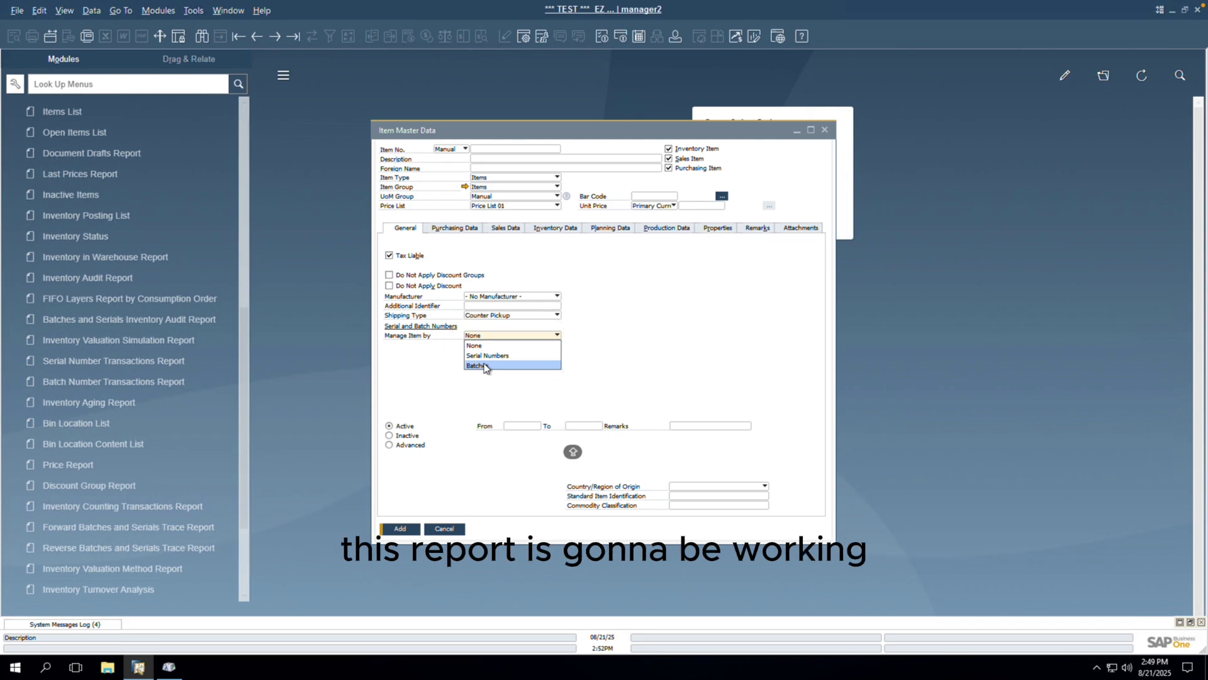
pyautogui.click(825, 129)
pyautogui.click(825, 129)
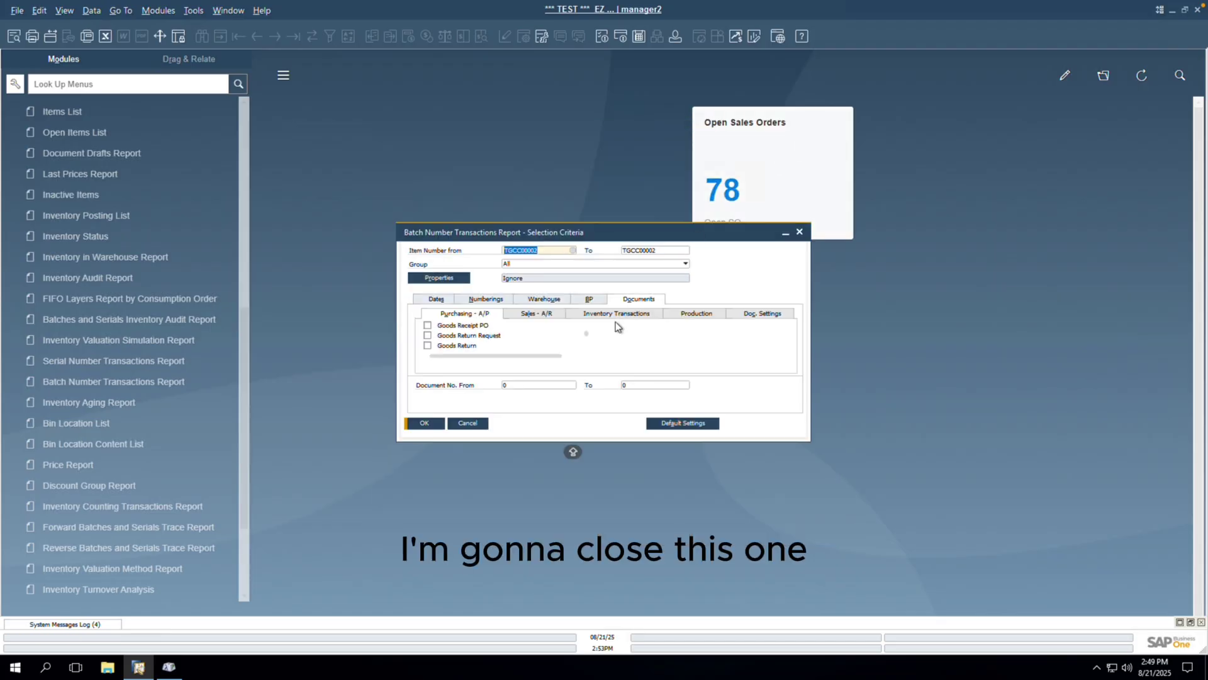
# Return to the date criteria and run the batch report for item TGCC00002 with no date limits
pyautogui.click(443, 301)
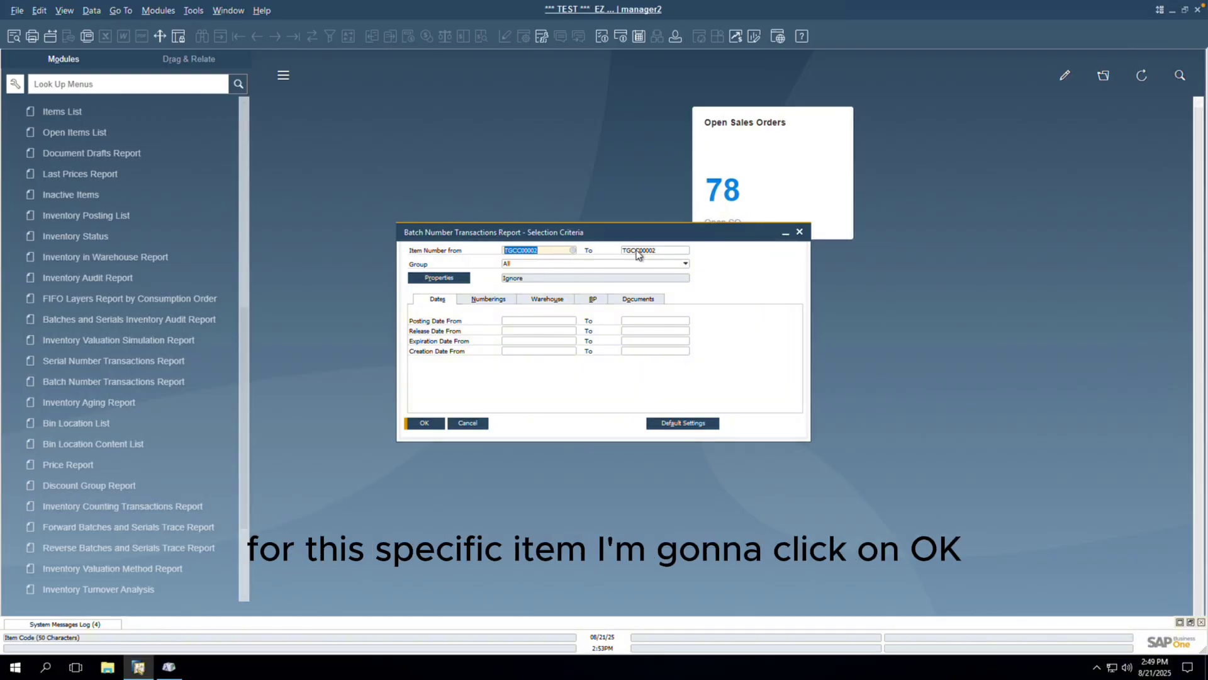
pyautogui.press('Tab')
pyautogui.click(423, 423)
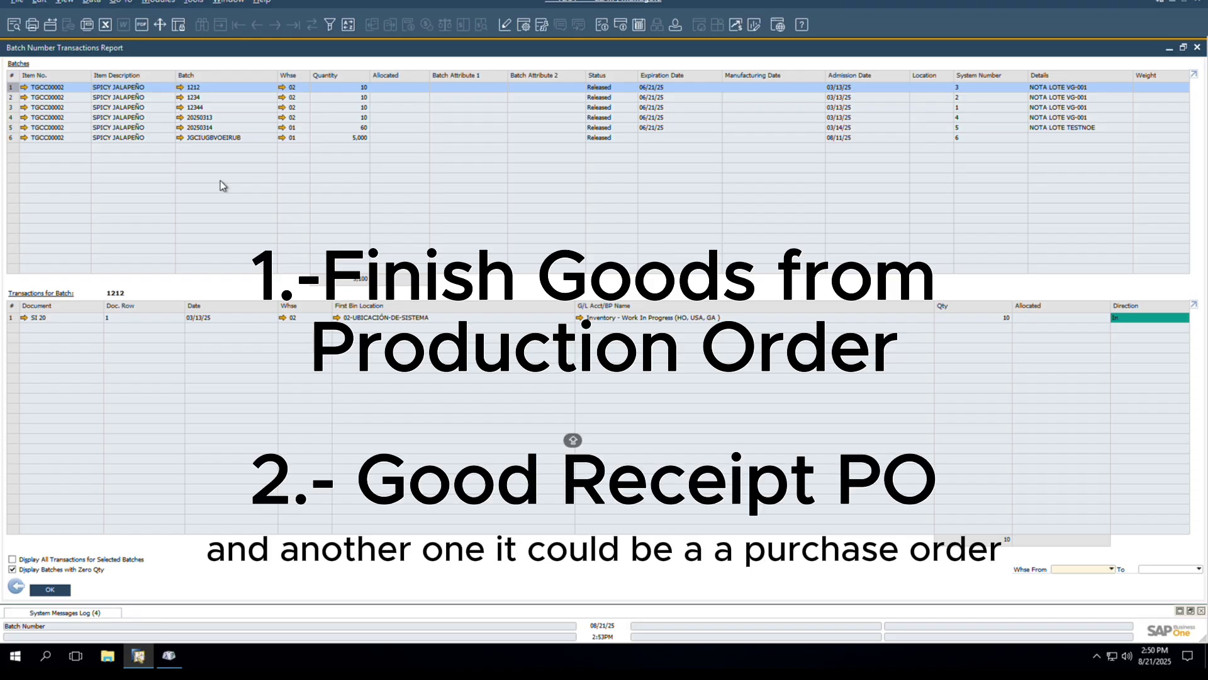
# Run the Reverse Batches and Serials Trace Report on the transaction of batch 1234
pyautogui.click(197, 97)
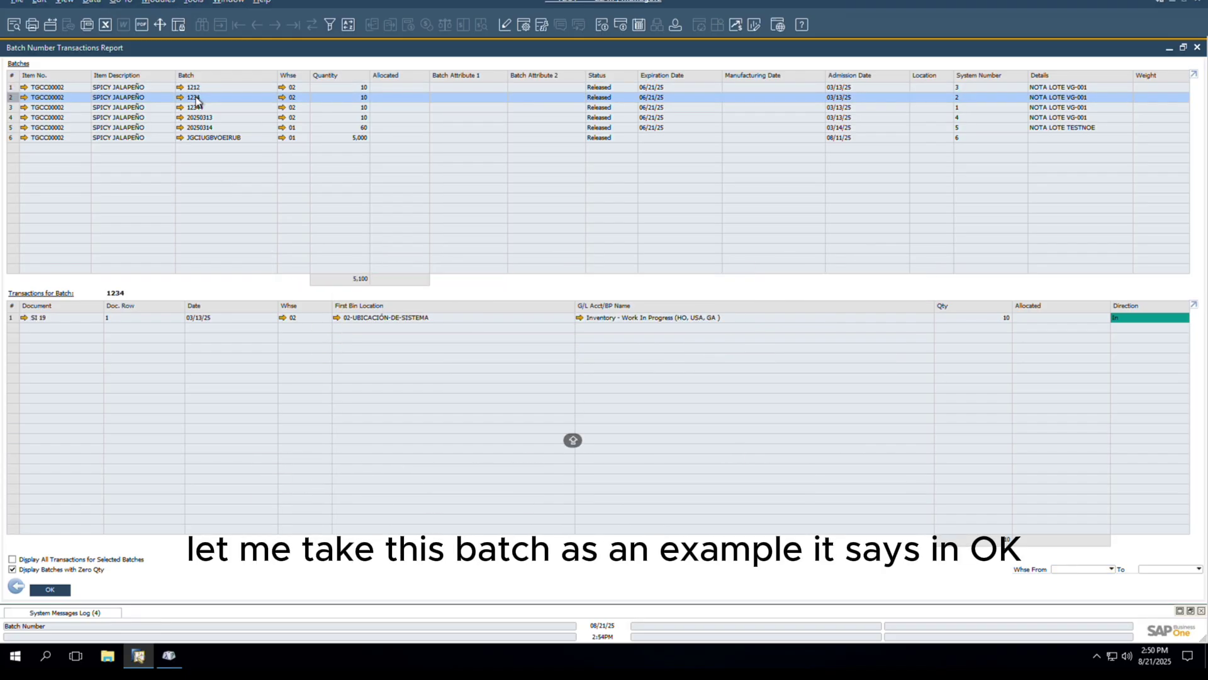
pyautogui.click(467, 316)
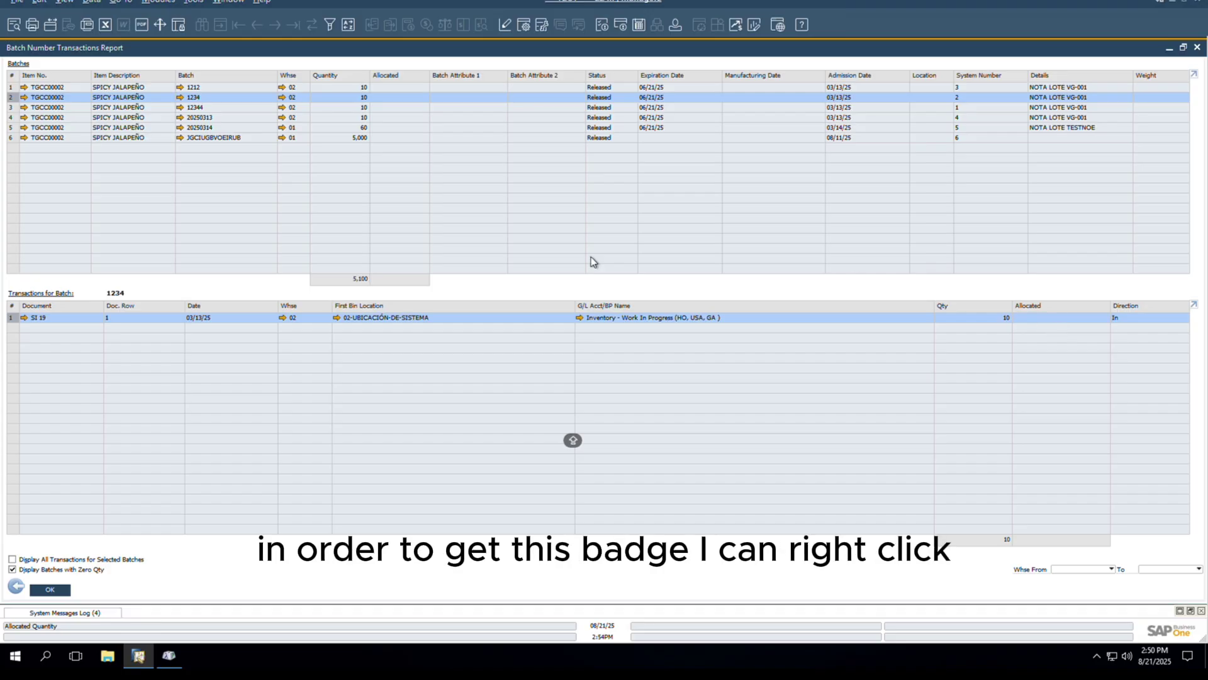
pyautogui.rightClick(120, 322)
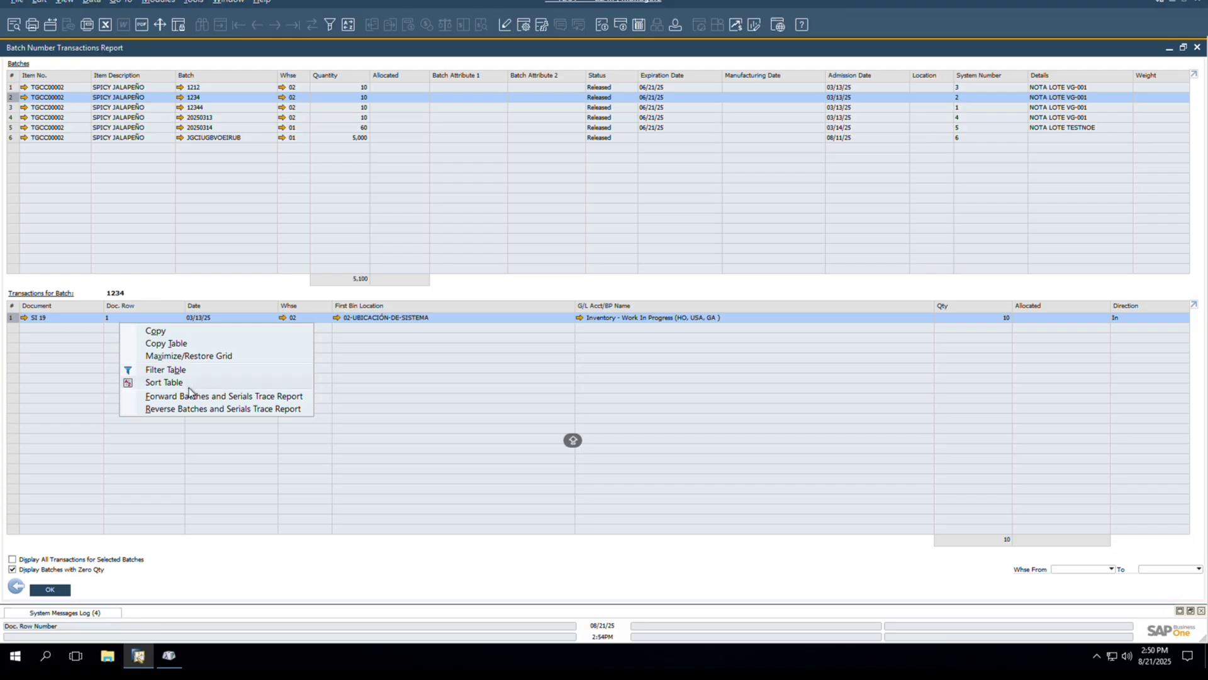
pyautogui.click(175, 409)
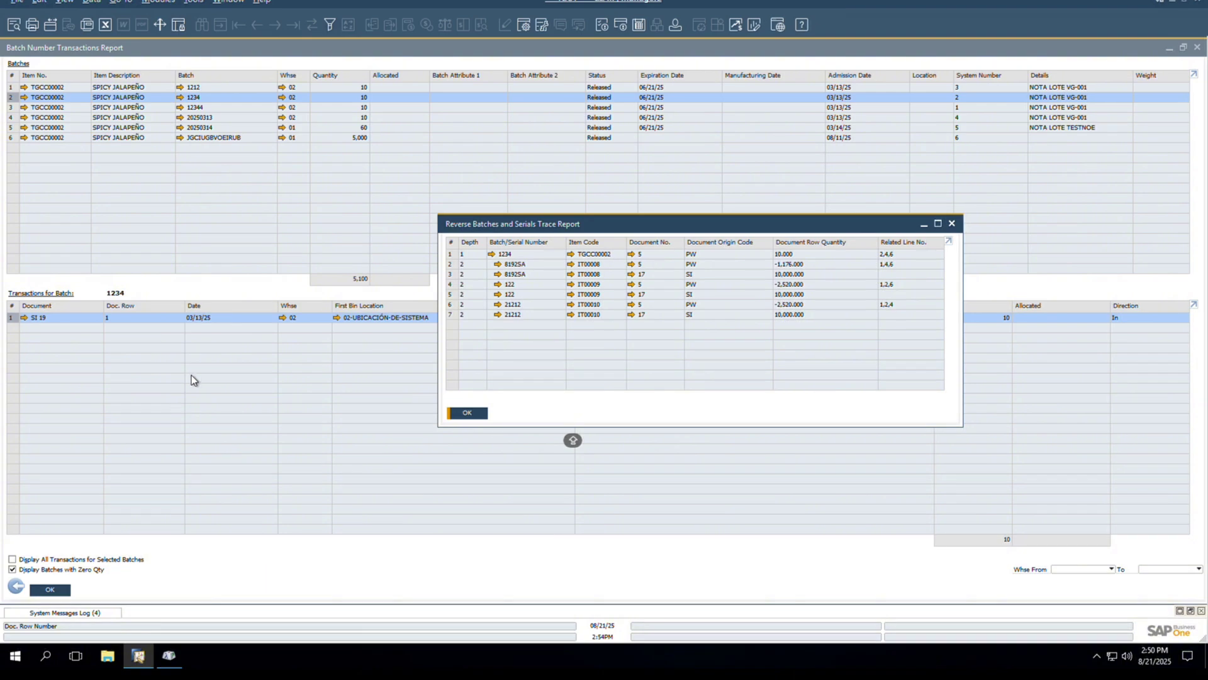
# Examine the finished item's row and the first component batch rows in the reverse trace report
pyautogui.click(601, 255)
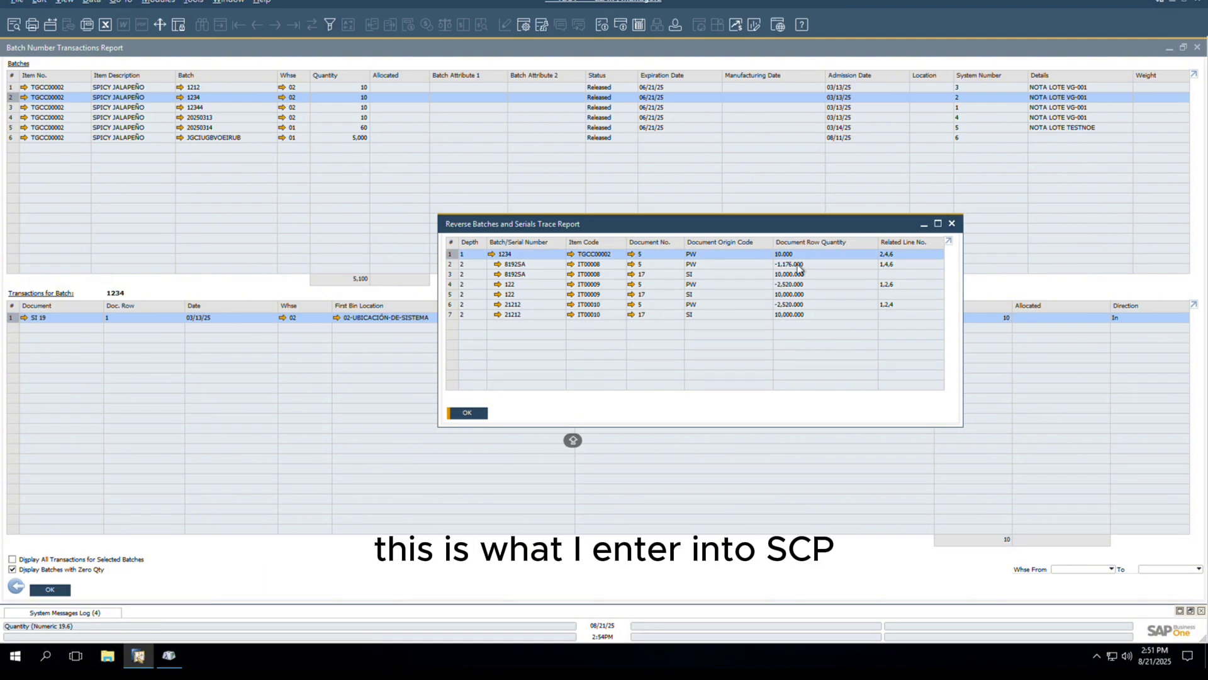
pyautogui.click(524, 265)
pyautogui.click(521, 274)
pyautogui.click(514, 286)
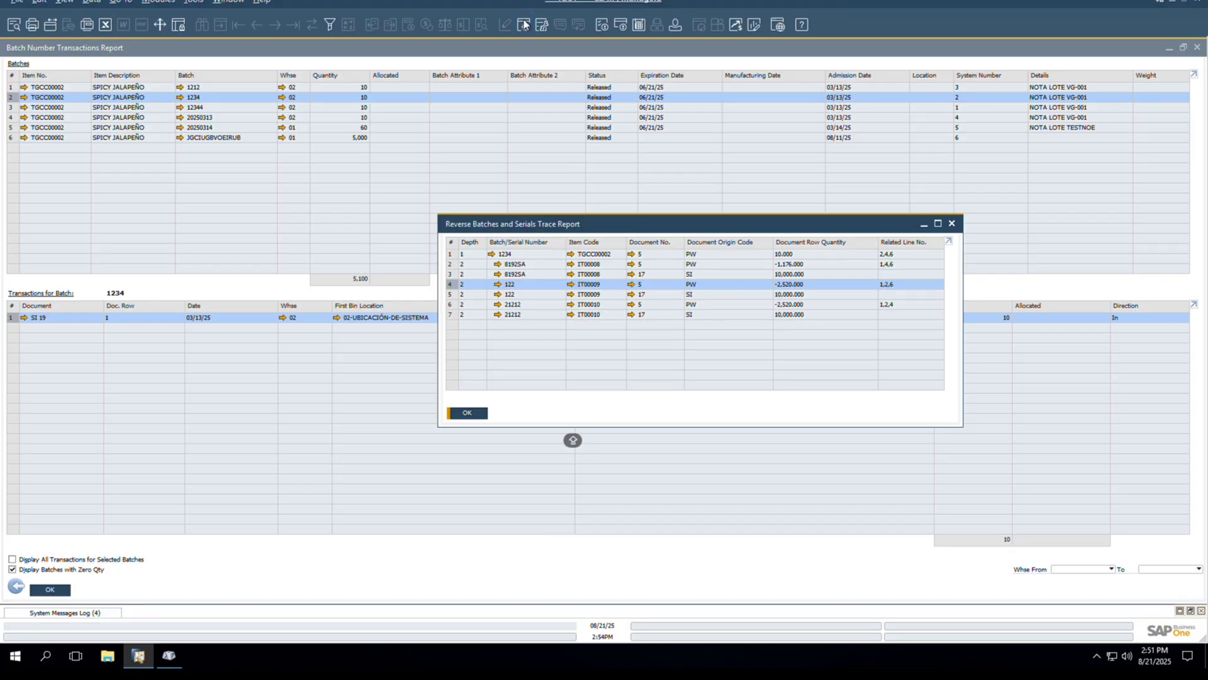
# Make the Item Description column visible in the trace report's form settings and fit the column widths
pyautogui.click(348, 24)
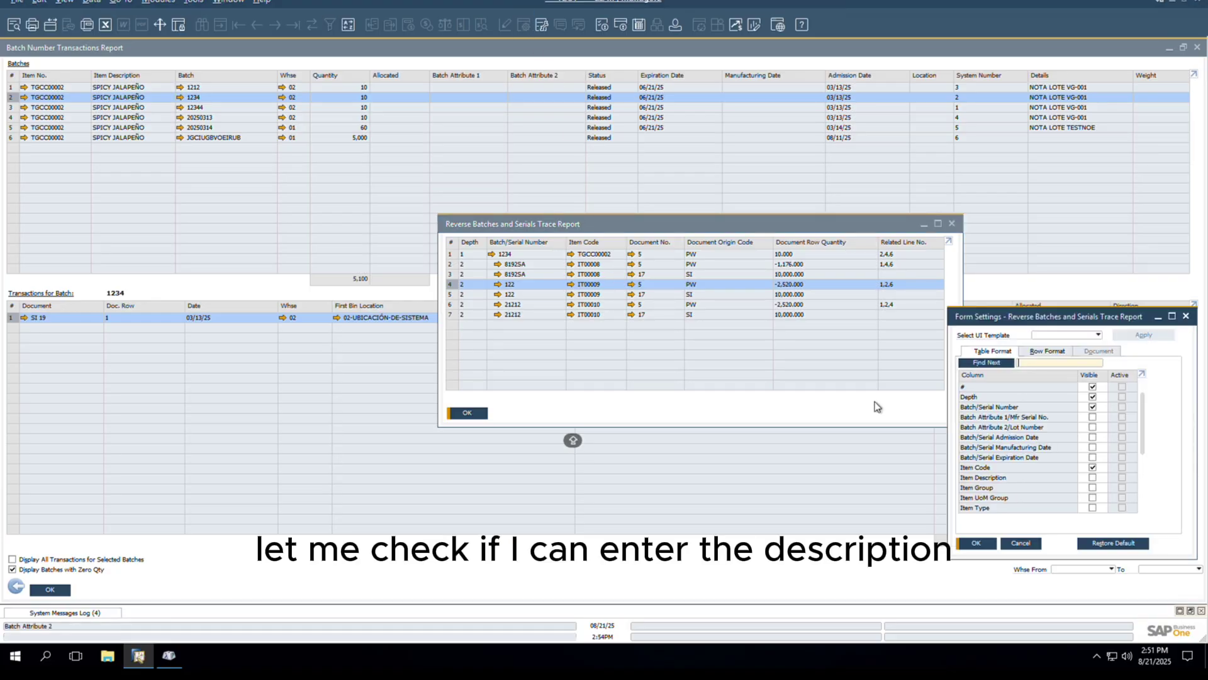
pyautogui.click(1093, 477)
pyautogui.click(976, 543)
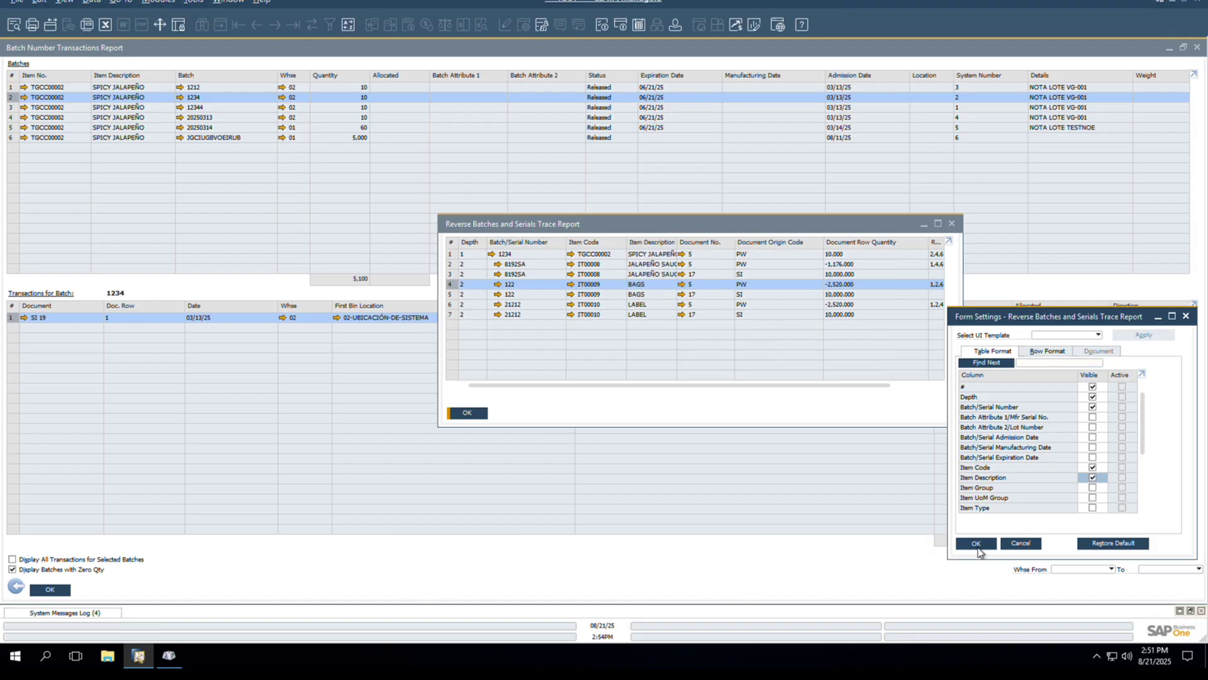
pyautogui.click(65, 2)
pyautogui.click(109, 109)
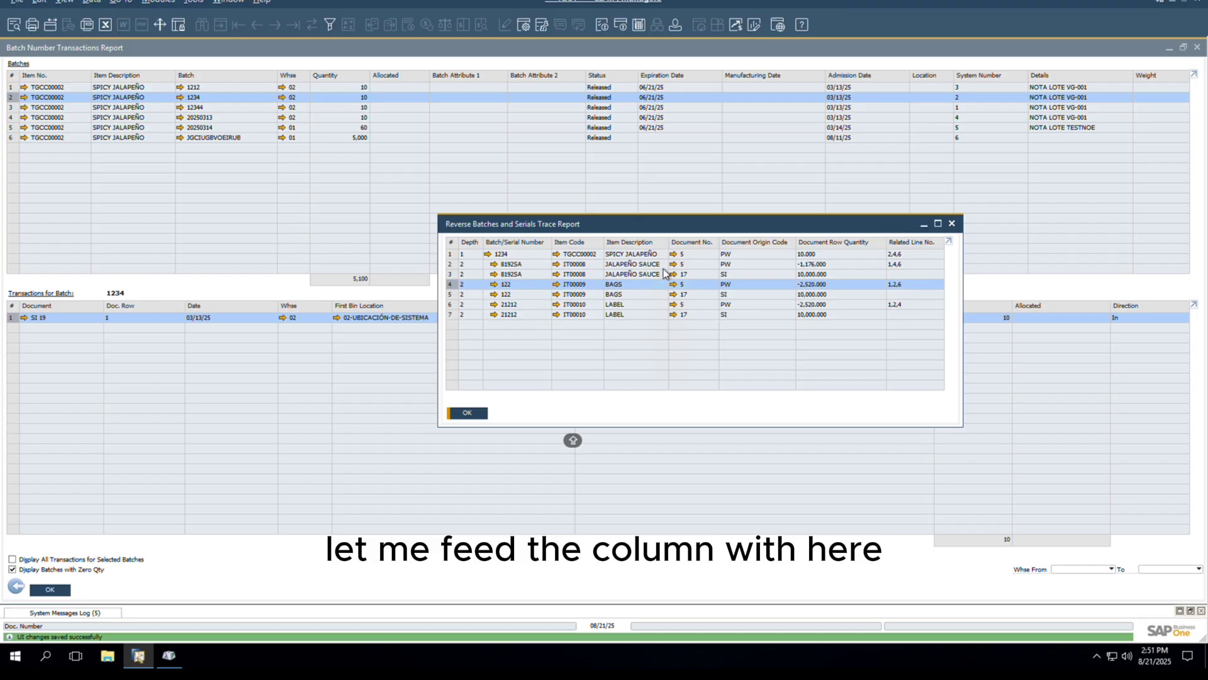
# Review the item descriptions of the finished product and of each raw material row in the trace report
pyautogui.click(633, 254)
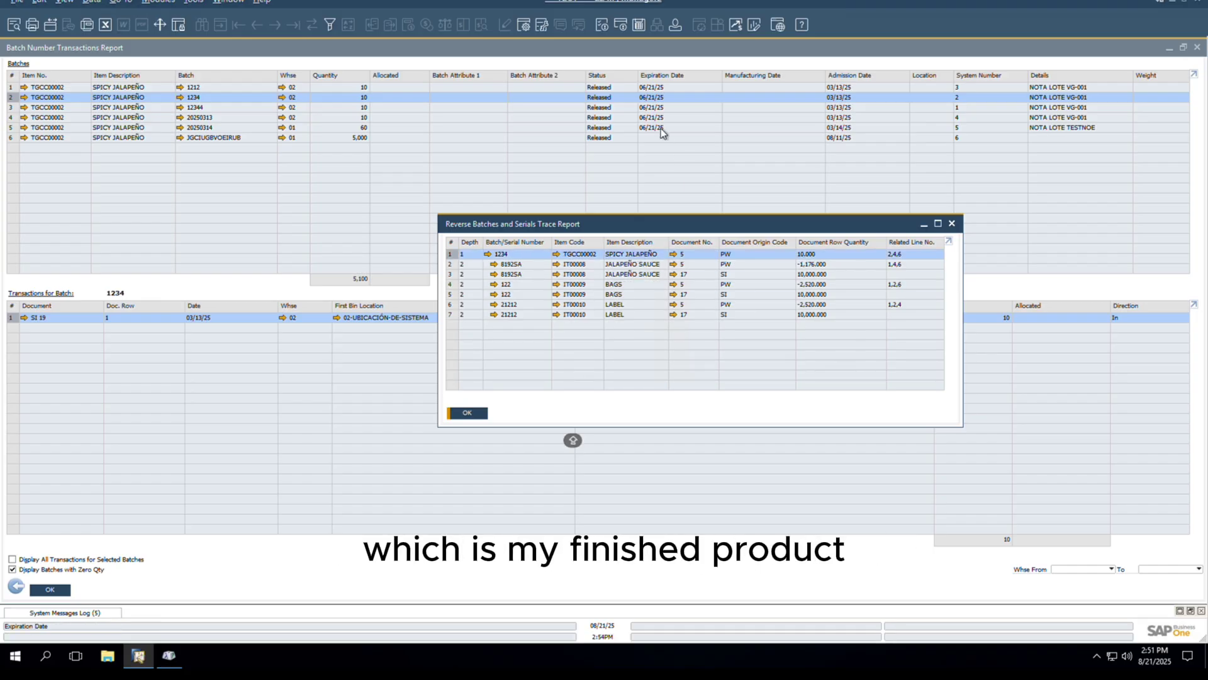
pyautogui.click(631, 266)
pyautogui.click(629, 274)
pyautogui.click(623, 284)
pyautogui.click(622, 294)
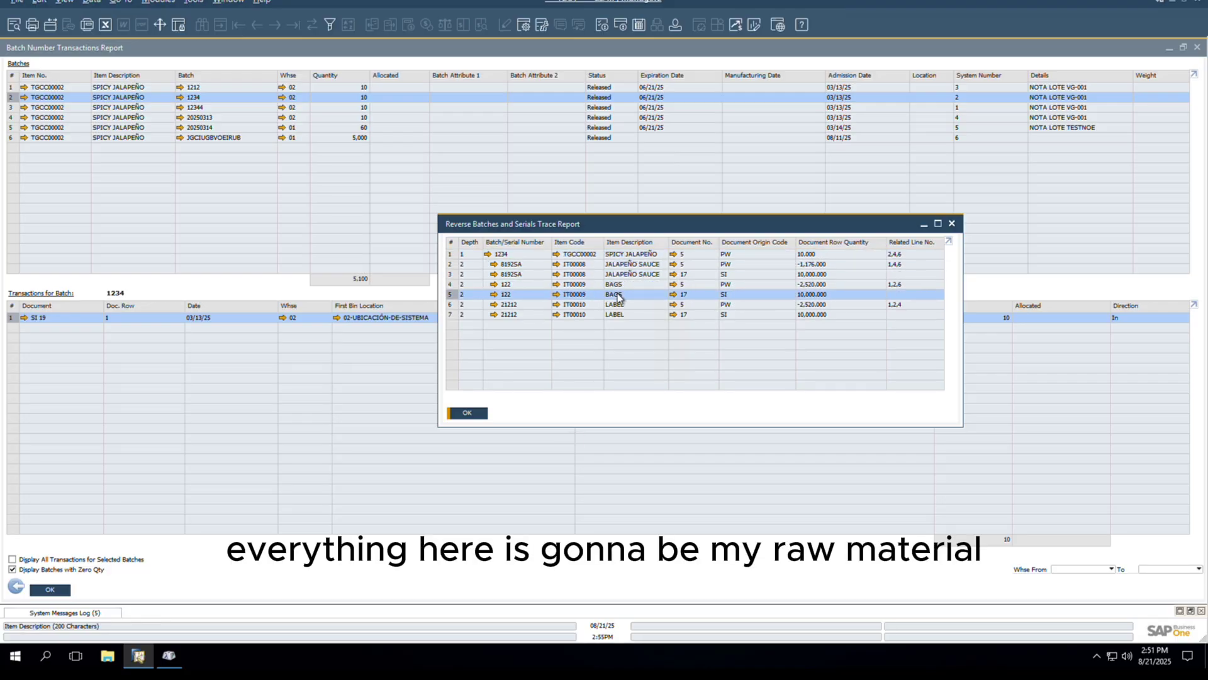
pyautogui.click(618, 306)
pyautogui.click(621, 314)
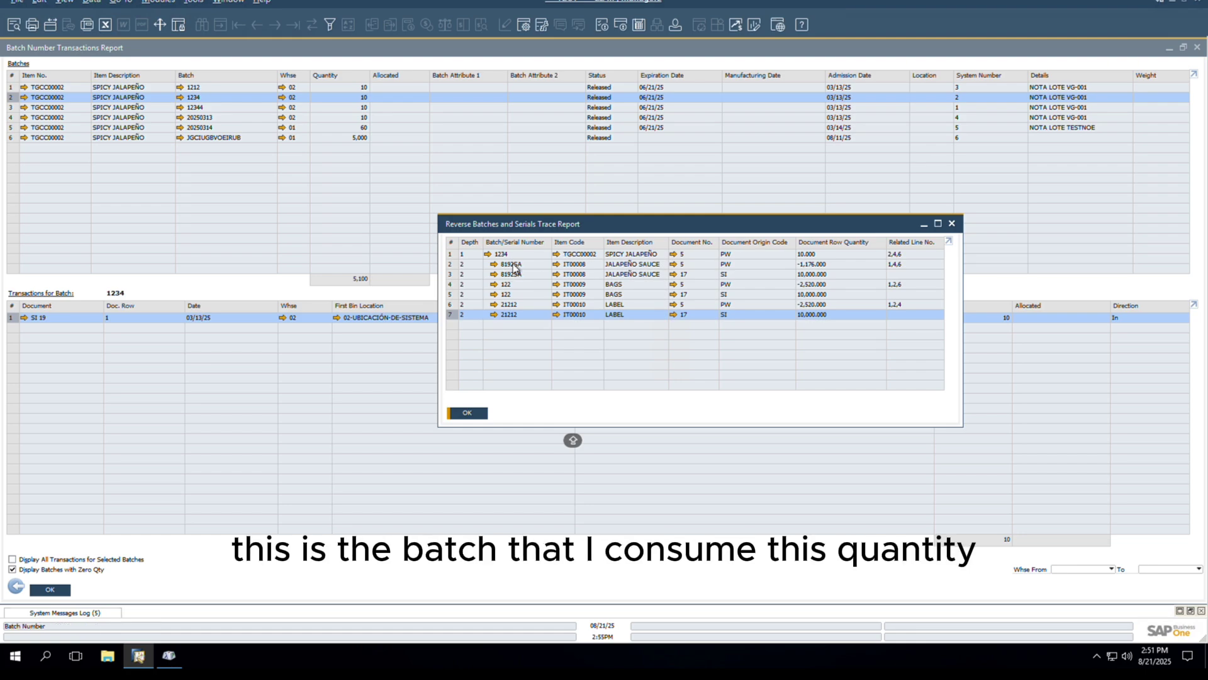
# Compare the jalapeño sauce batch's consumed and received quantities, then view and close its source Goods Receipt 17
pyautogui.click(824, 265)
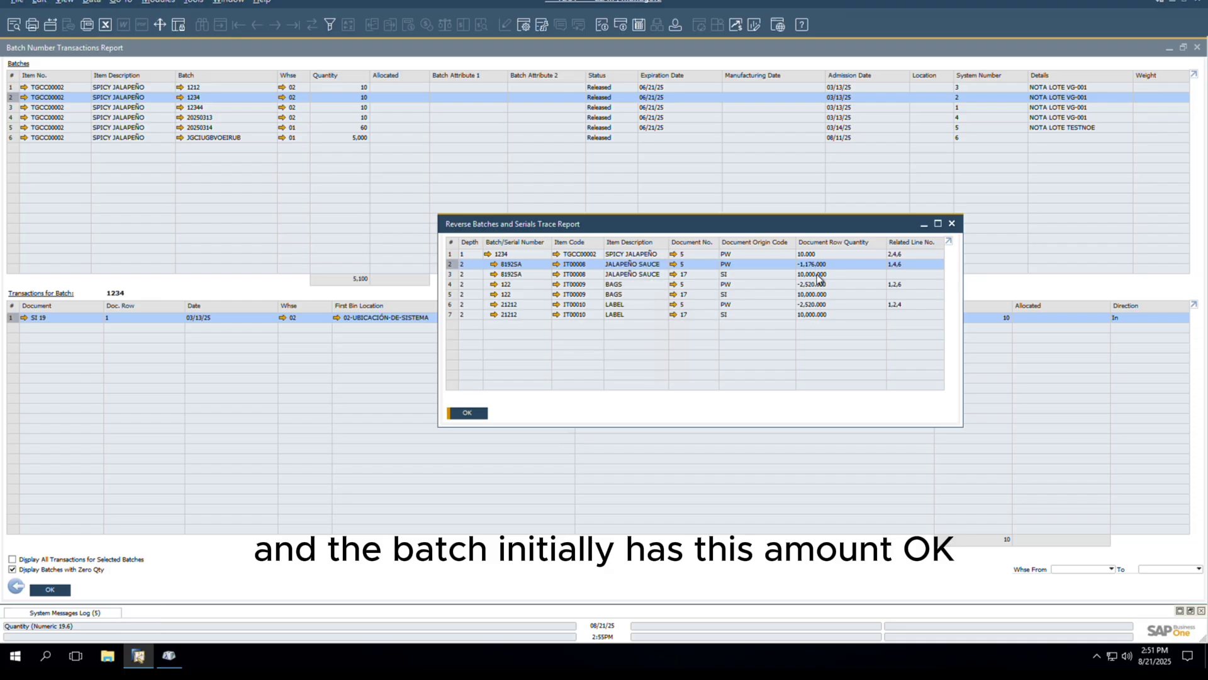
pyautogui.click(811, 276)
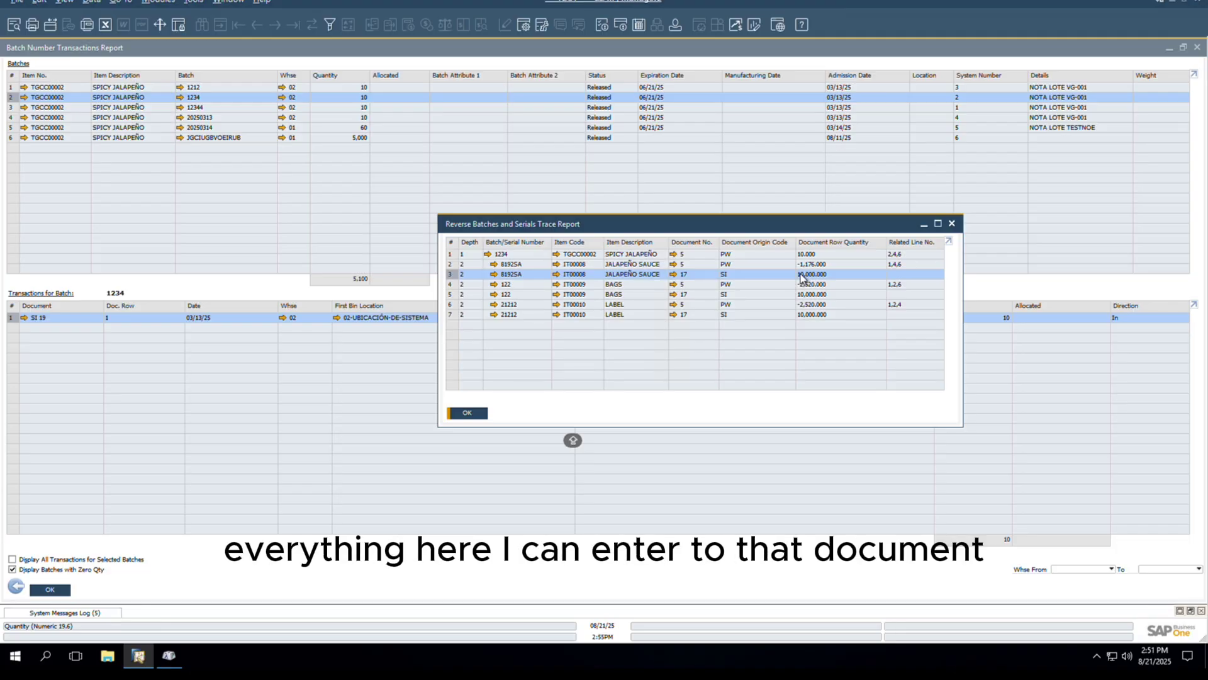
pyautogui.click(673, 275)
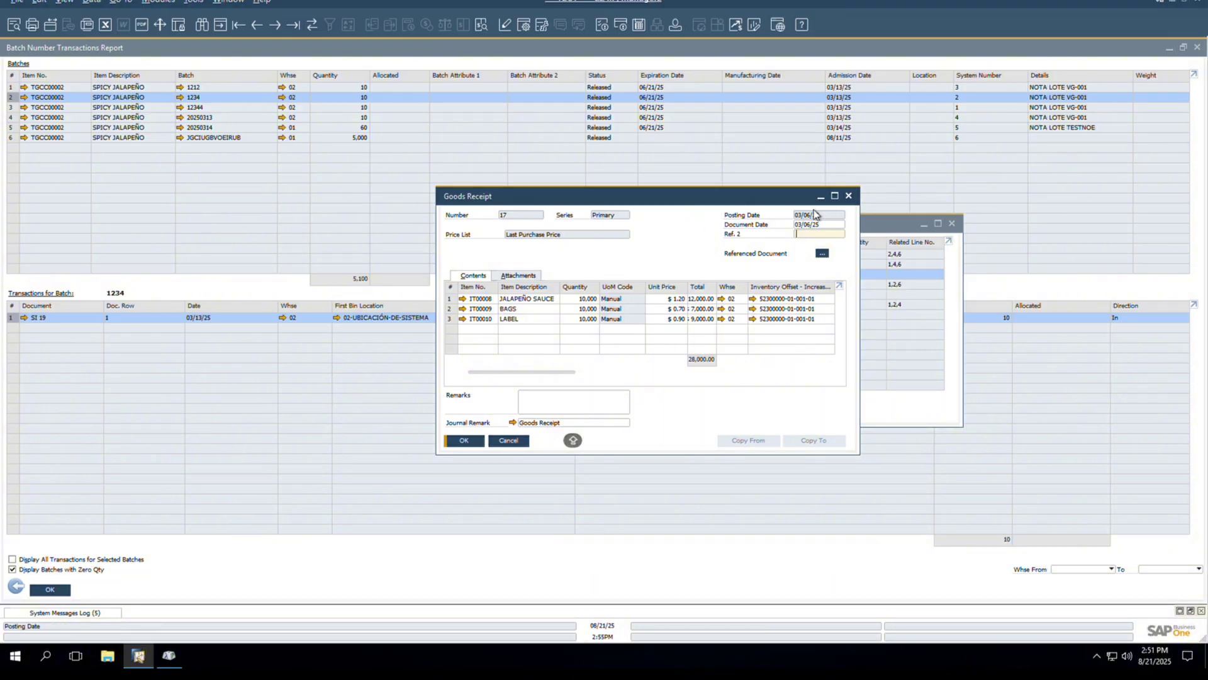
pyautogui.click(848, 196)
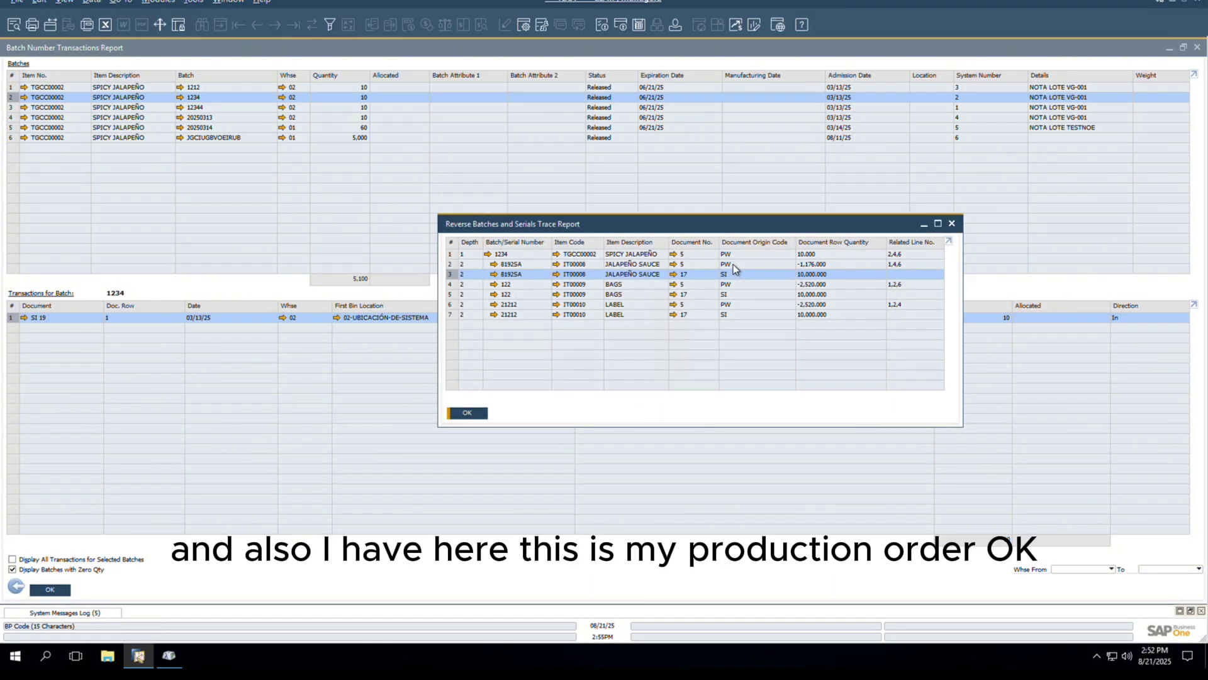
# Open production order 5 from the jalapeño sauce consumption row and inspect its Relationship Map, then close the map
pyautogui.click(688, 266)
pyautogui.click(675, 264)
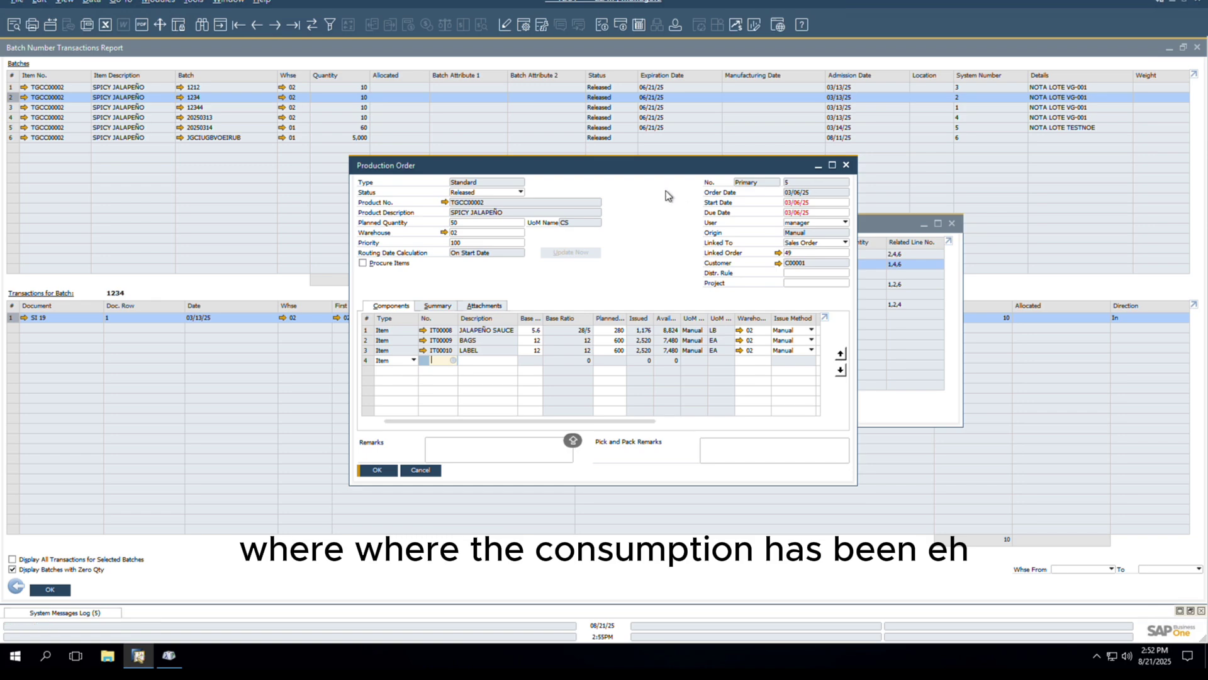
pyautogui.rightClick(633, 246)
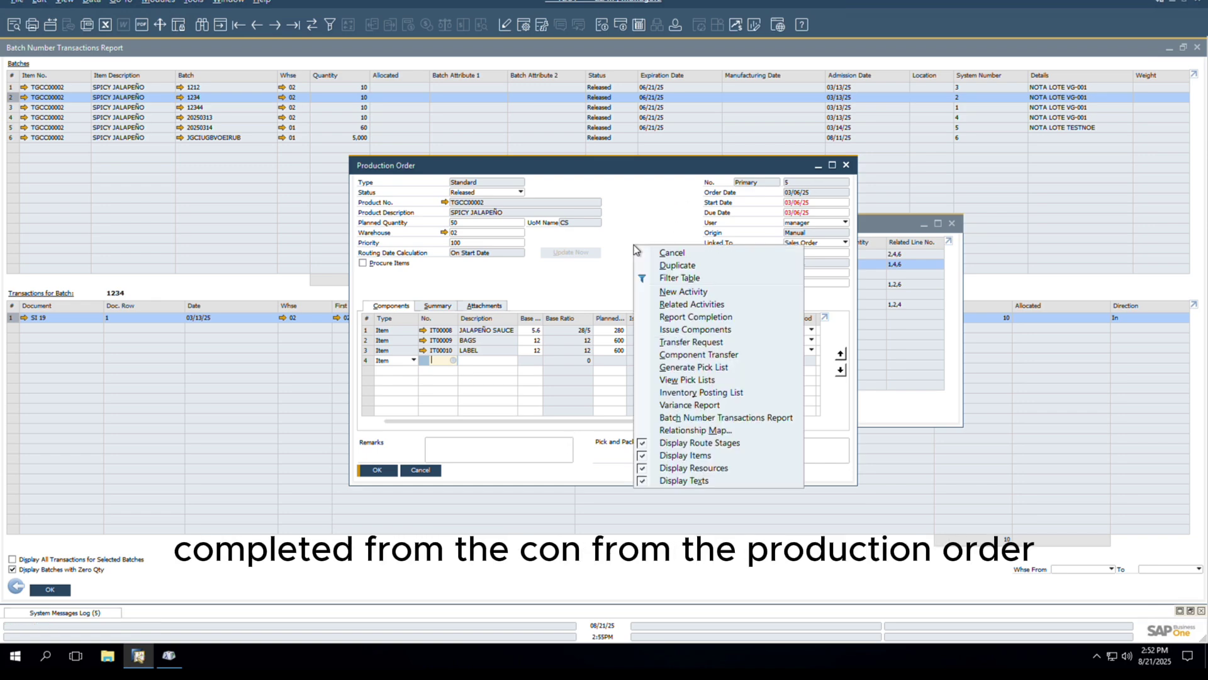
pyautogui.click(686, 430)
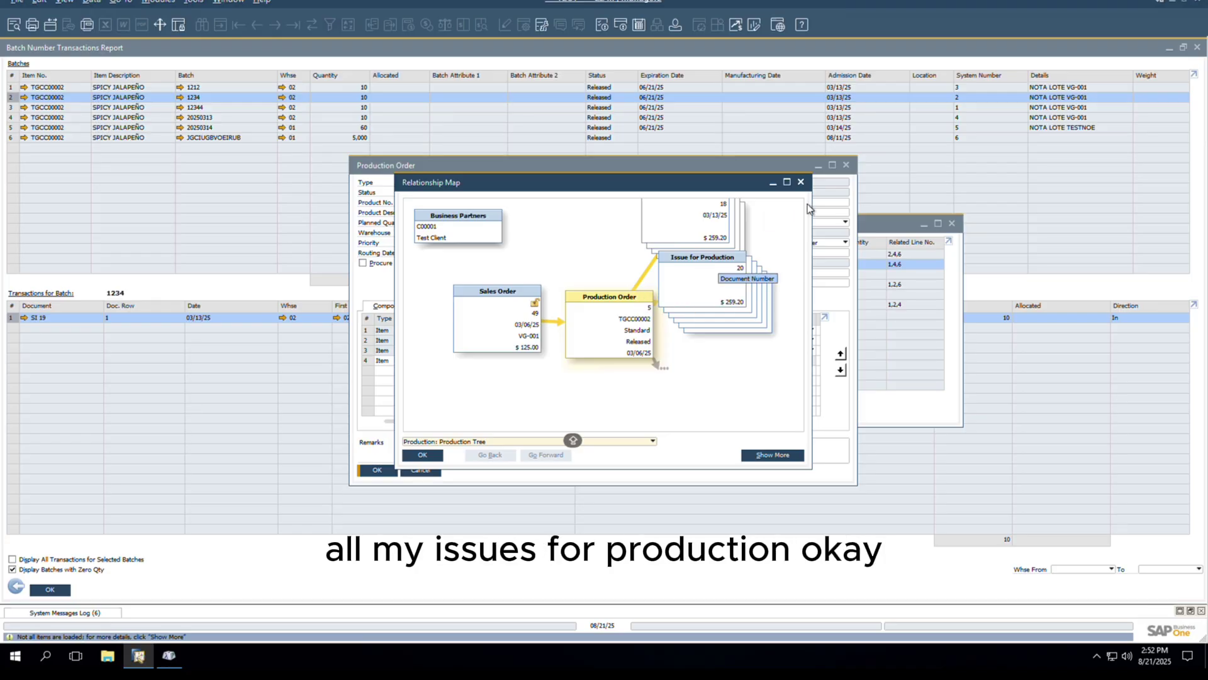
pyautogui.click(800, 182)
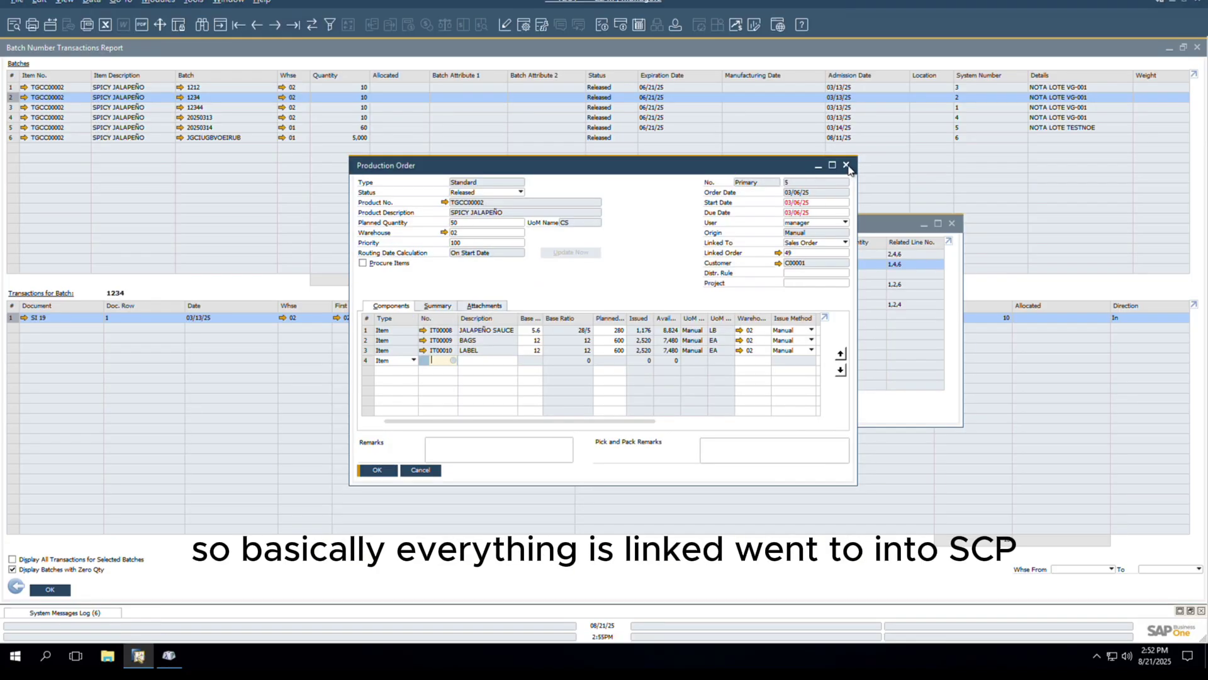
# Close the production order and the trace report, and start a new delivery for Customer Test
pyautogui.click(846, 165)
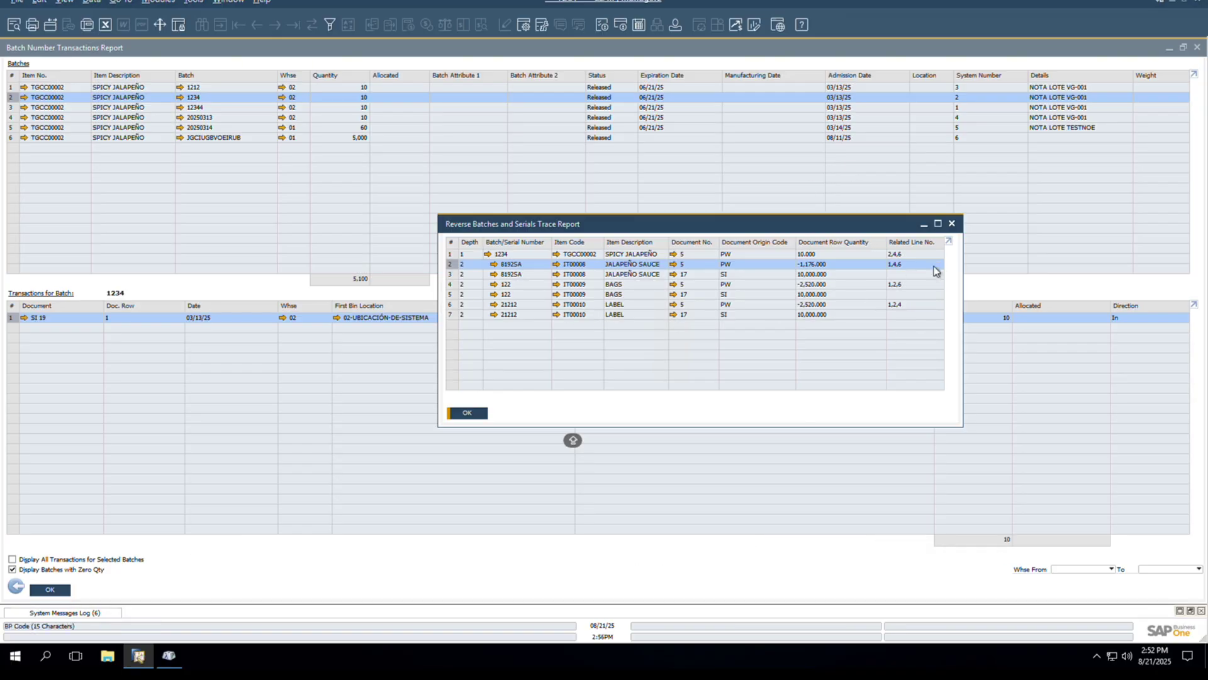
pyautogui.click(951, 224)
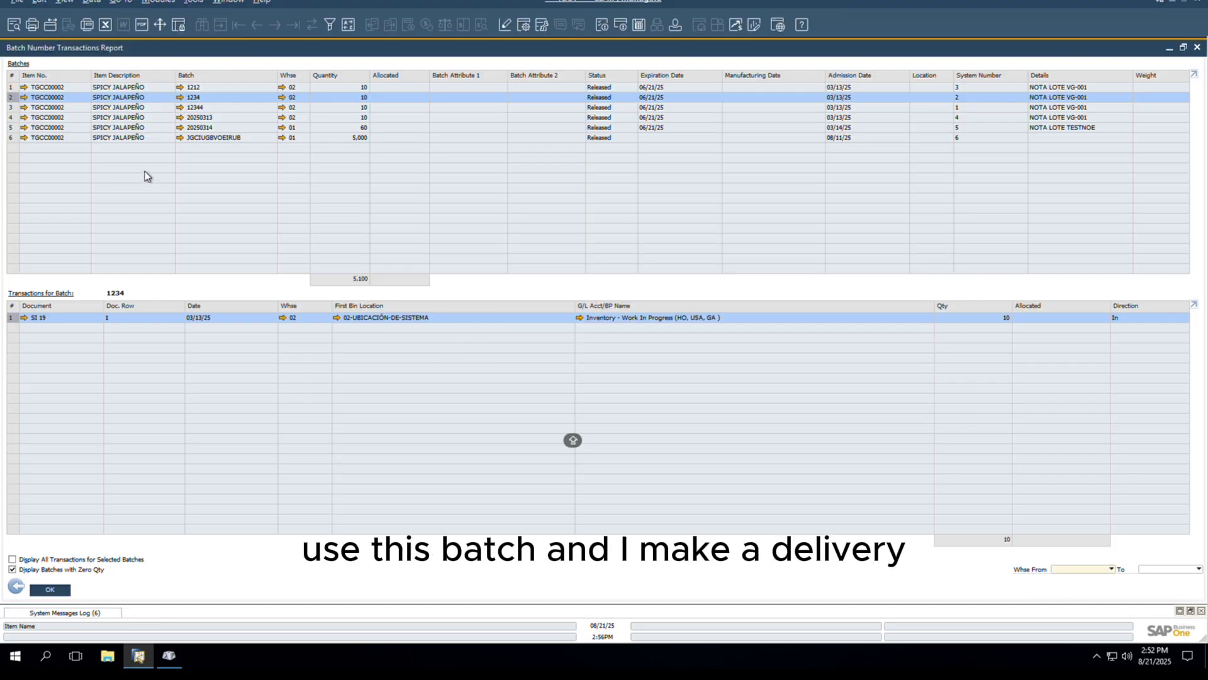
pyautogui.click(160, 3)
pyautogui.moveTo(194, 73)
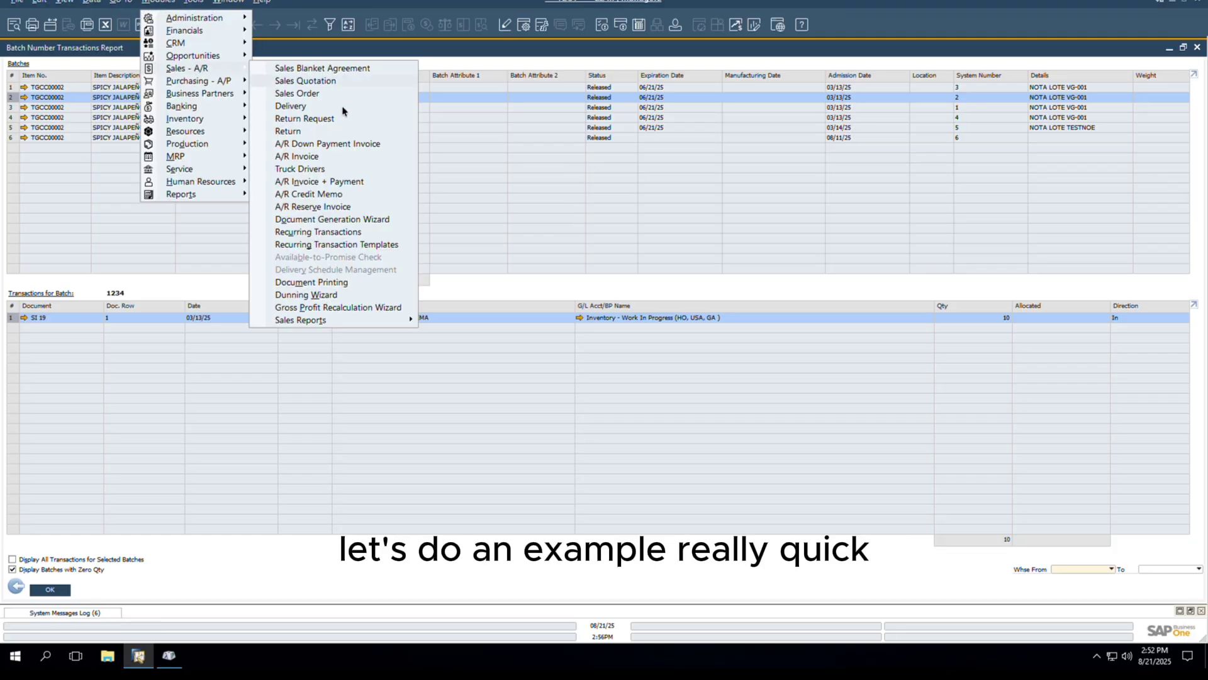
pyautogui.click(289, 107)
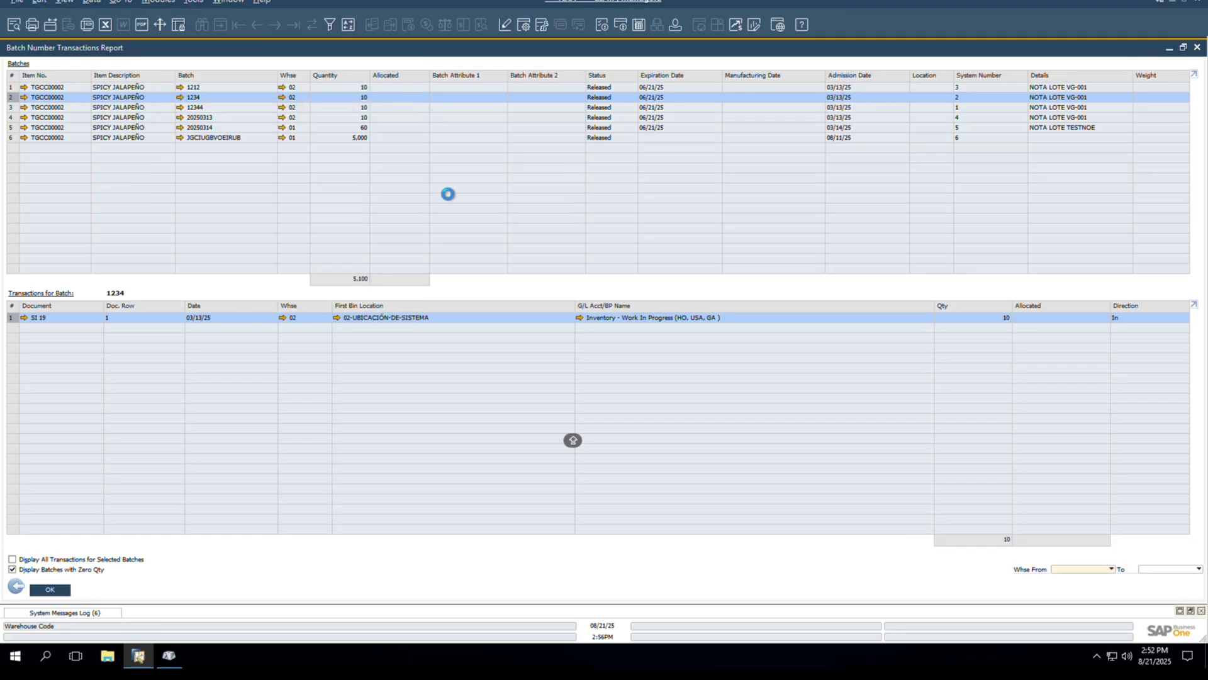
pyautogui.press('Tab')
pyautogui.doubleClick(560, 307)
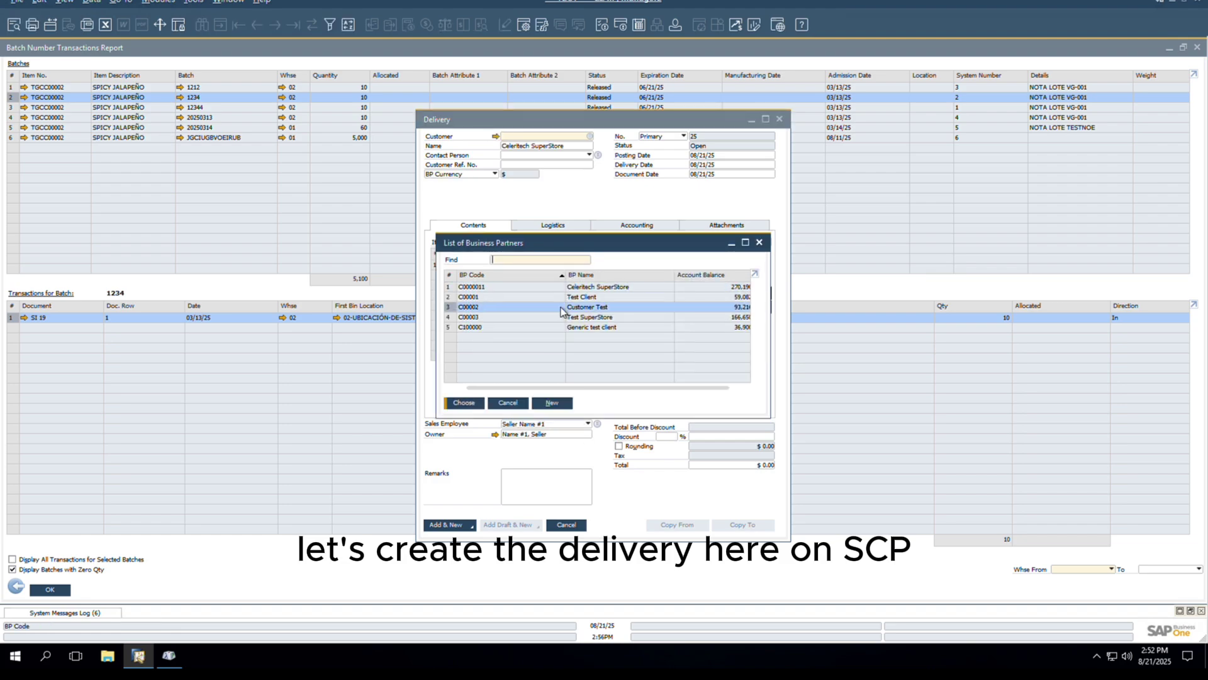
# Add item TGCC00002 to the delivery with a quantity of 10 from warehouse 02
pyautogui.click(466, 269)
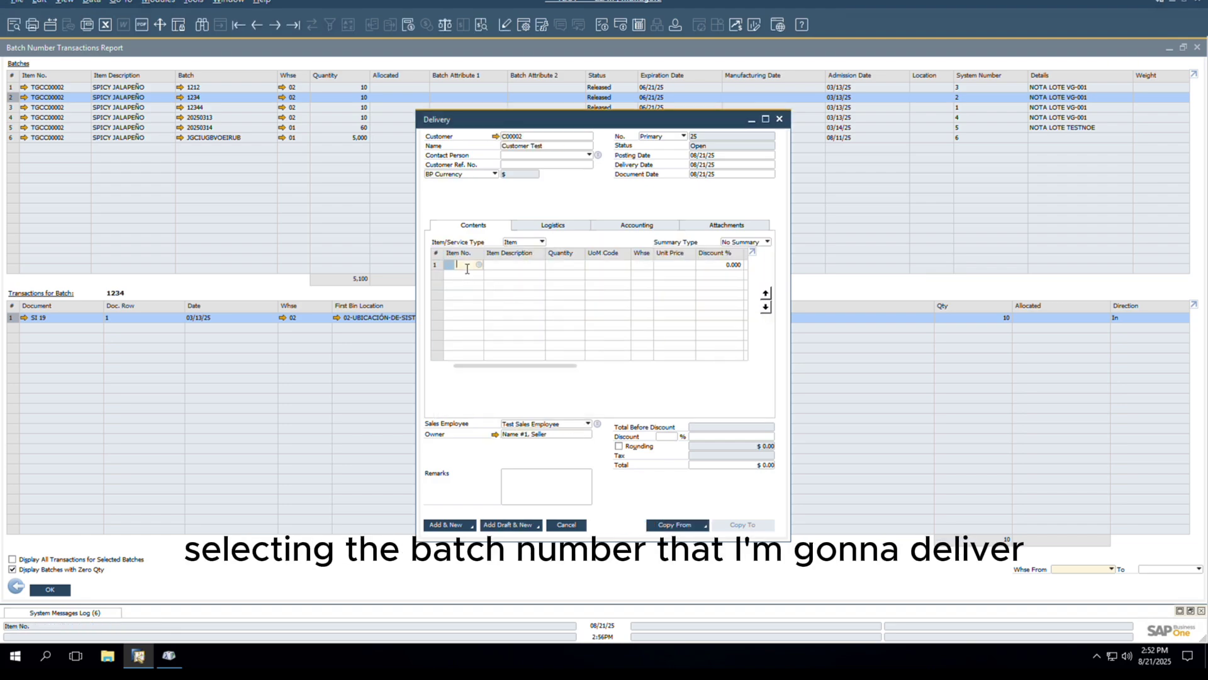
pyautogui.write('TGCC000')
pyautogui.press('Tab')
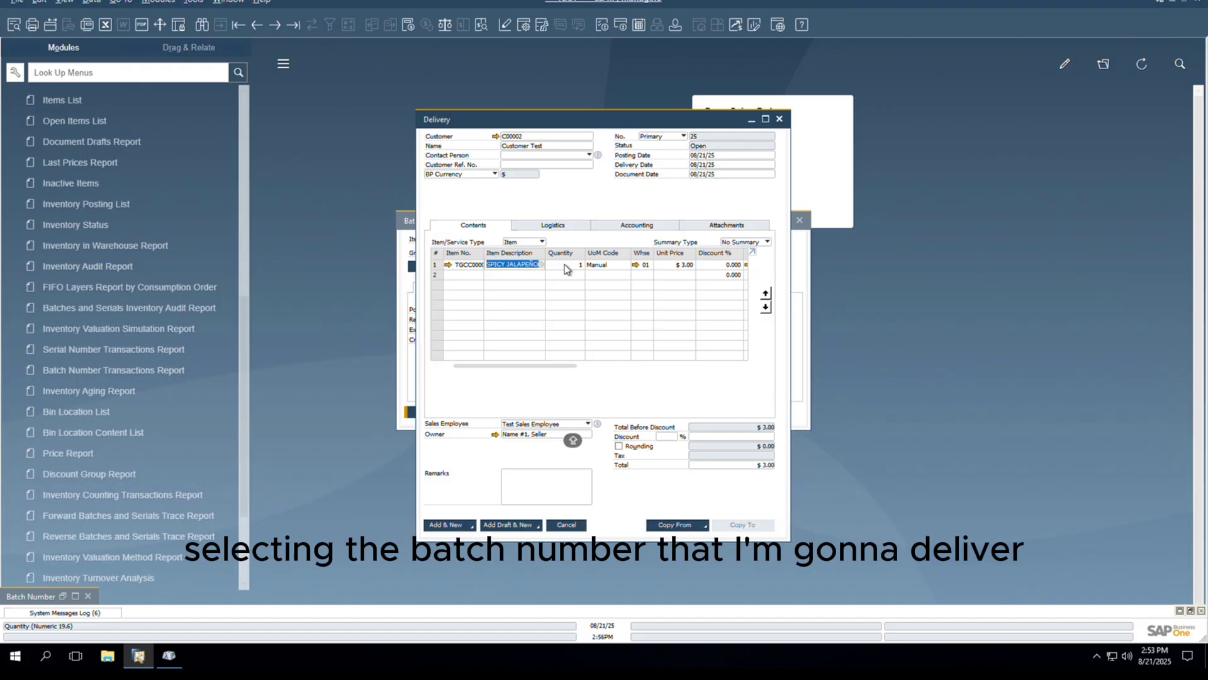
pyautogui.click(567, 268)
pyautogui.write('10')
pyautogui.press('Tab')
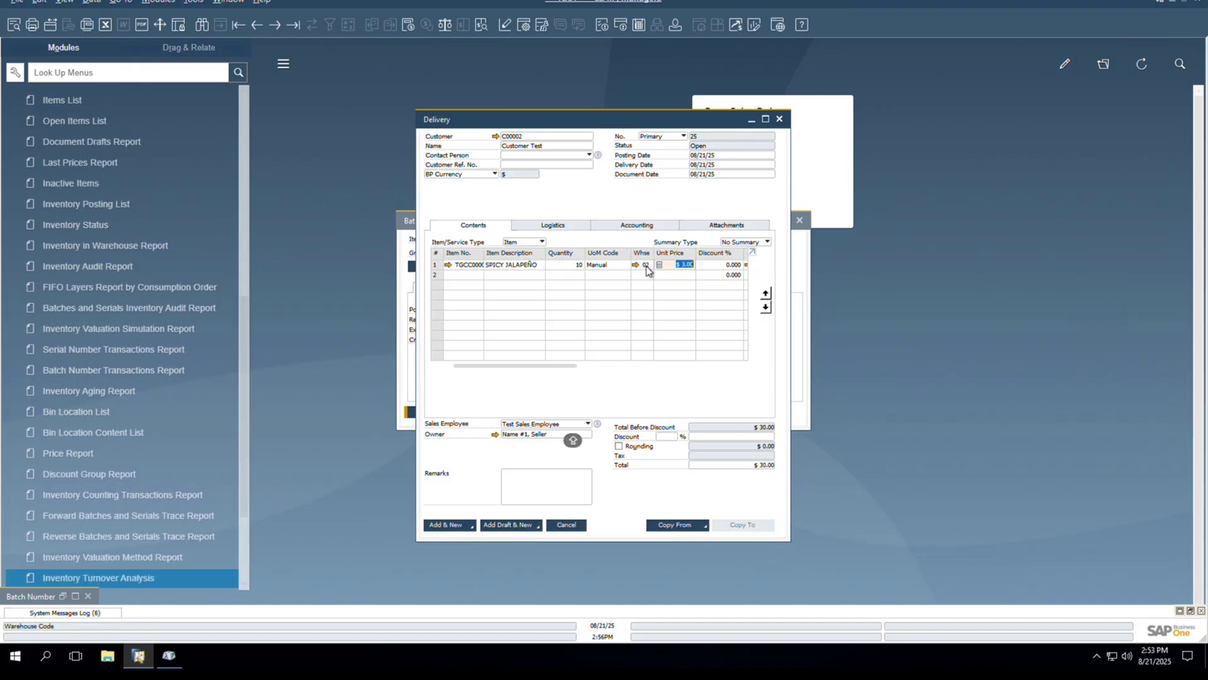
# Bring up batch selection for the delivery's SPICY JALAPEÑO row and allocate 10 units from batch 1234
pyautogui.press('Return')
pyautogui.click(491, 329)
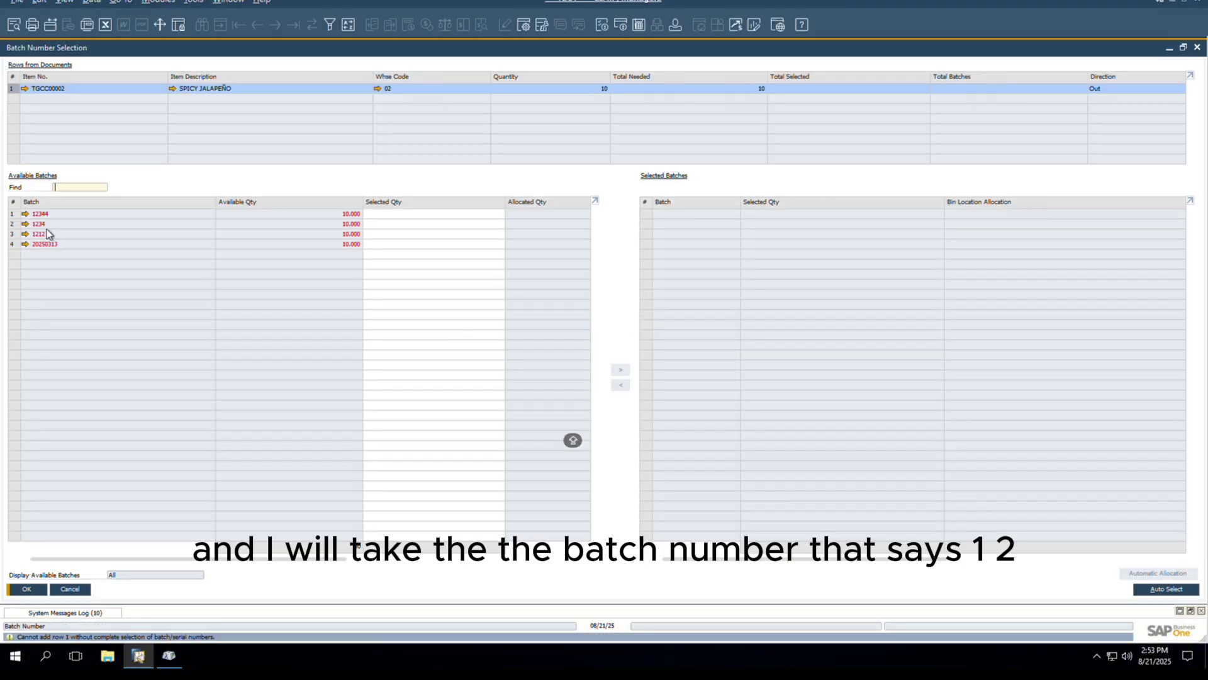
pyautogui.click(68, 225)
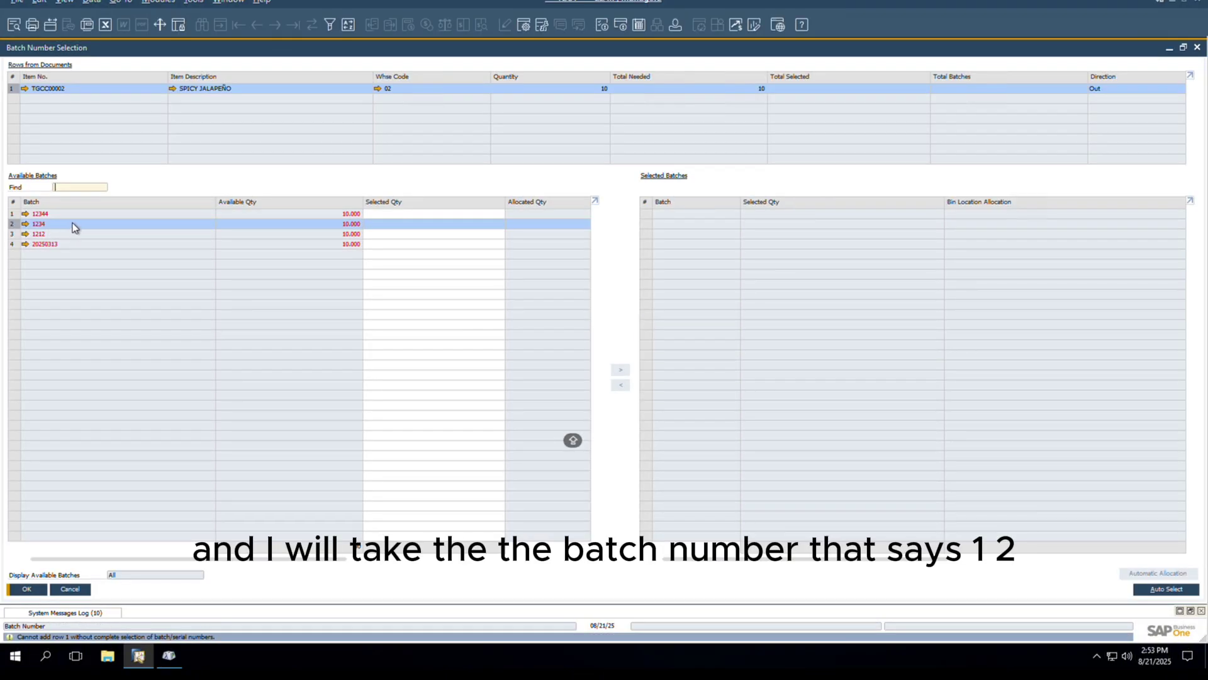
pyautogui.click(497, 223)
pyautogui.write('10')
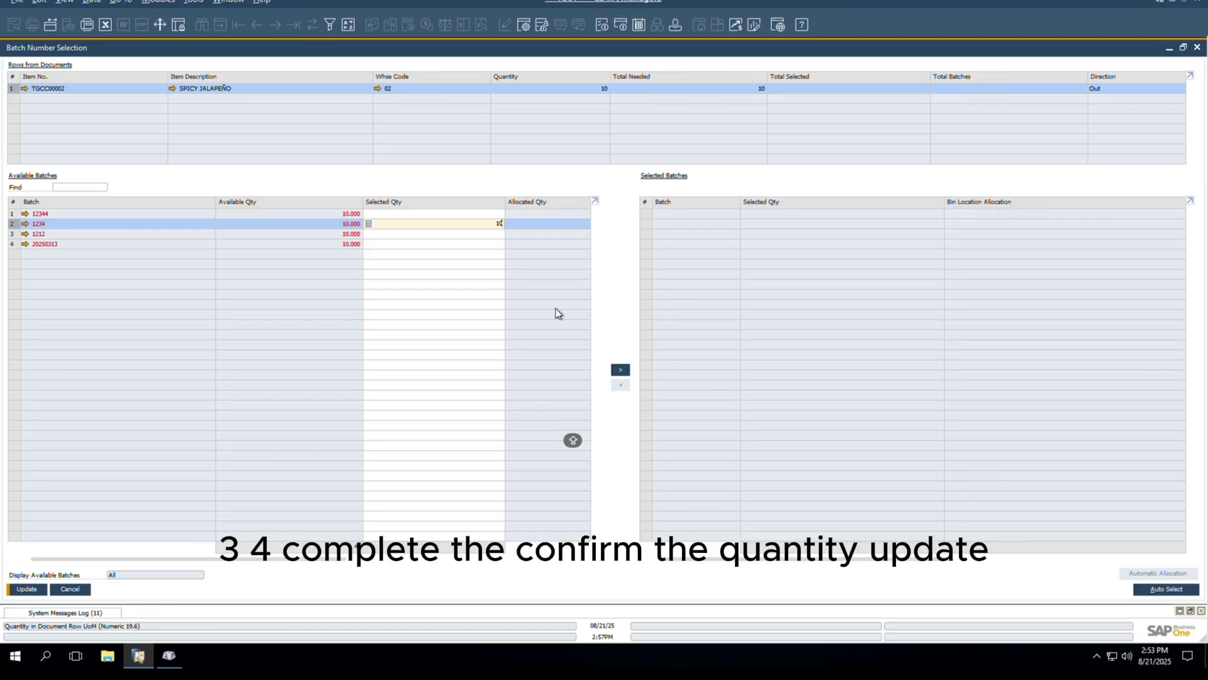
pyautogui.click(620, 370)
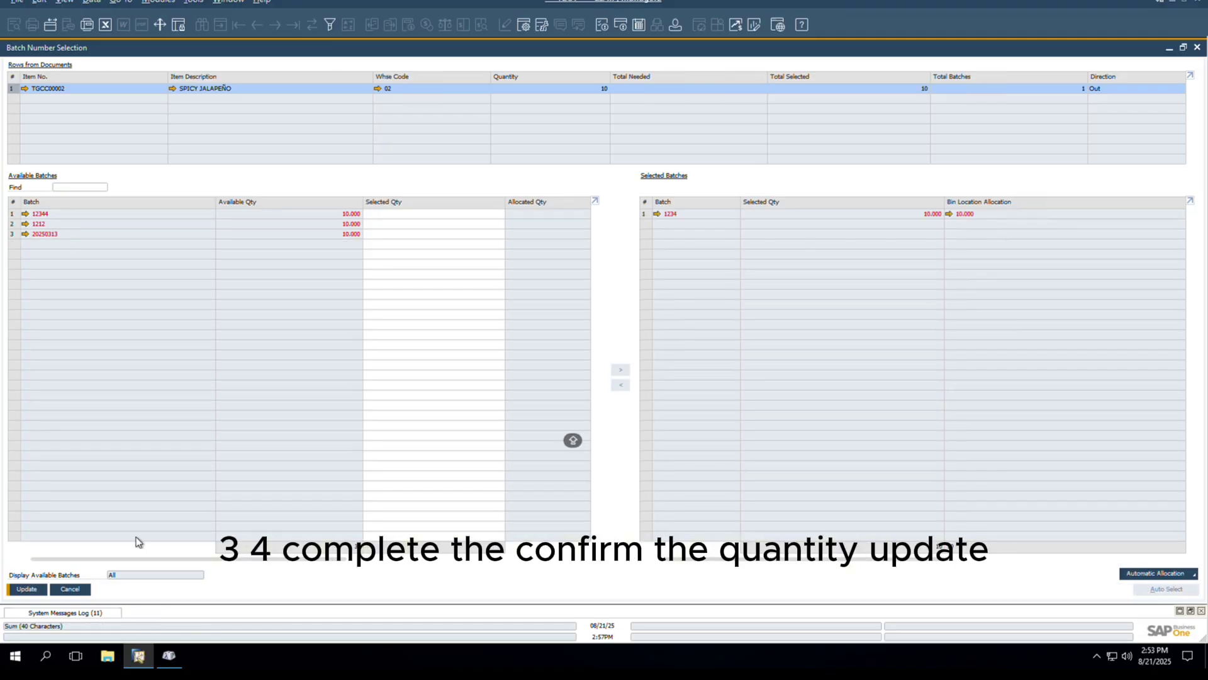
# Confirm the batch allocation, accepting the expired batch, and add the delivery
pyautogui.click(27, 590)
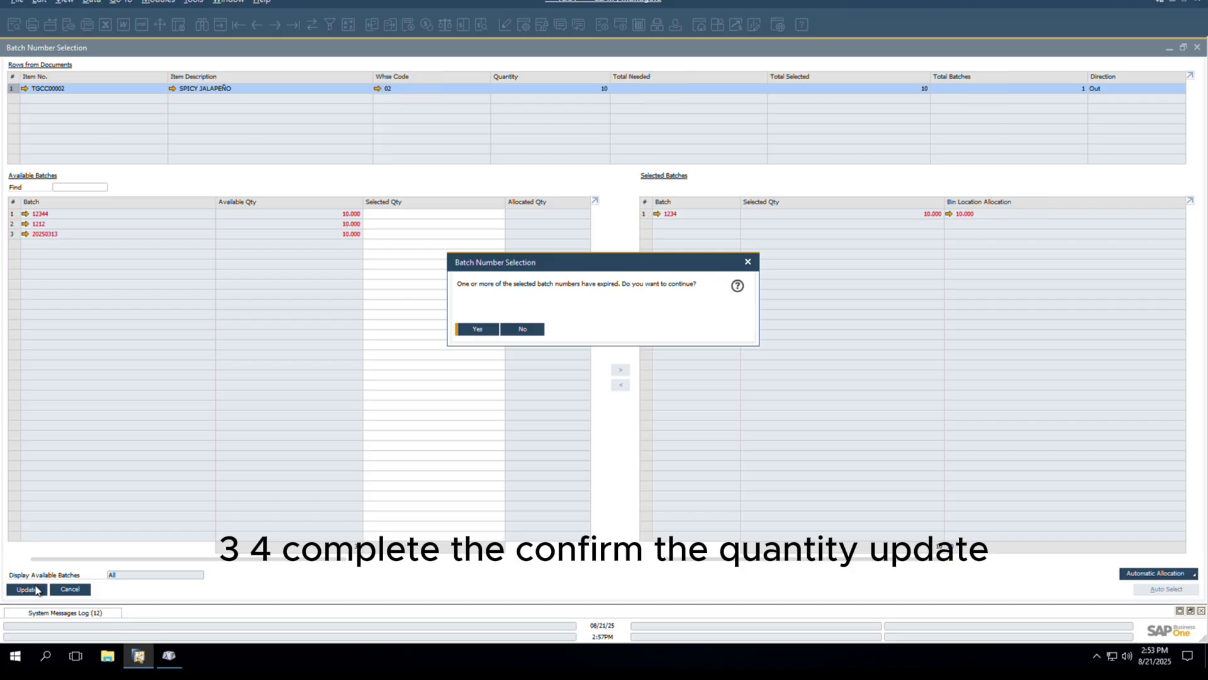
pyautogui.click(477, 329)
pyautogui.click(38, 591)
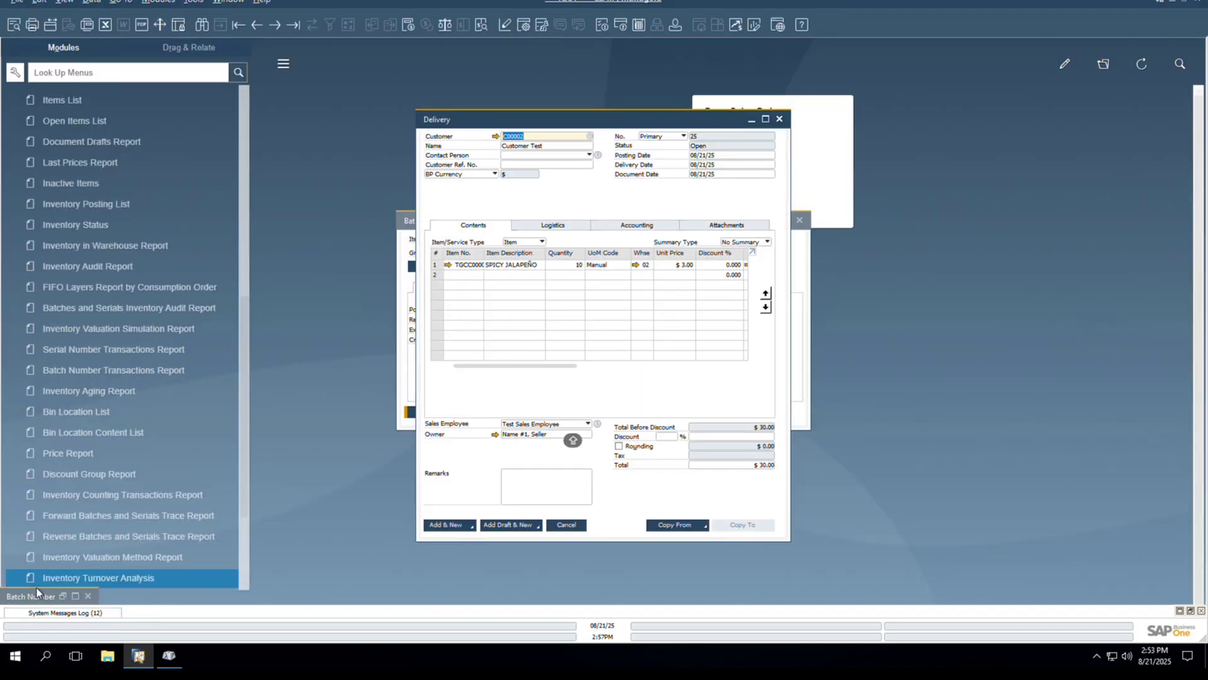
pyautogui.press('Return')
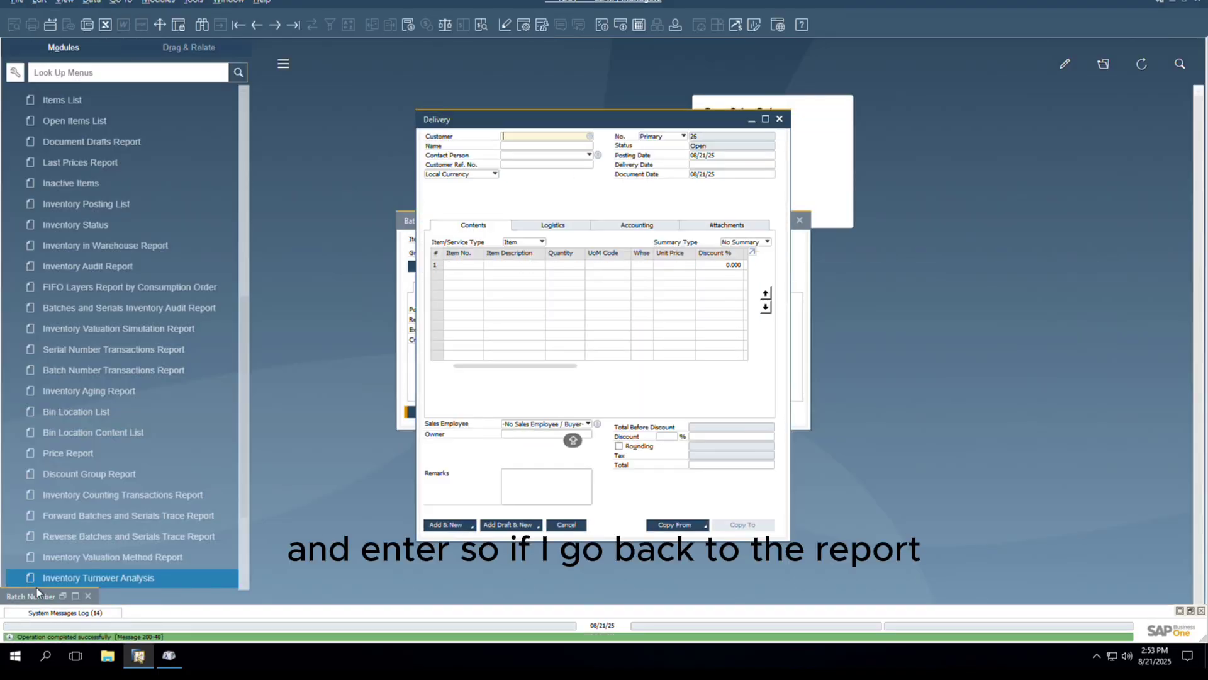
# Close the blank delivery form and rerun the Batch Number Transactions Report with the same criteria for item TGCC00002
pyautogui.click(779, 118)
pyautogui.click(75, 596)
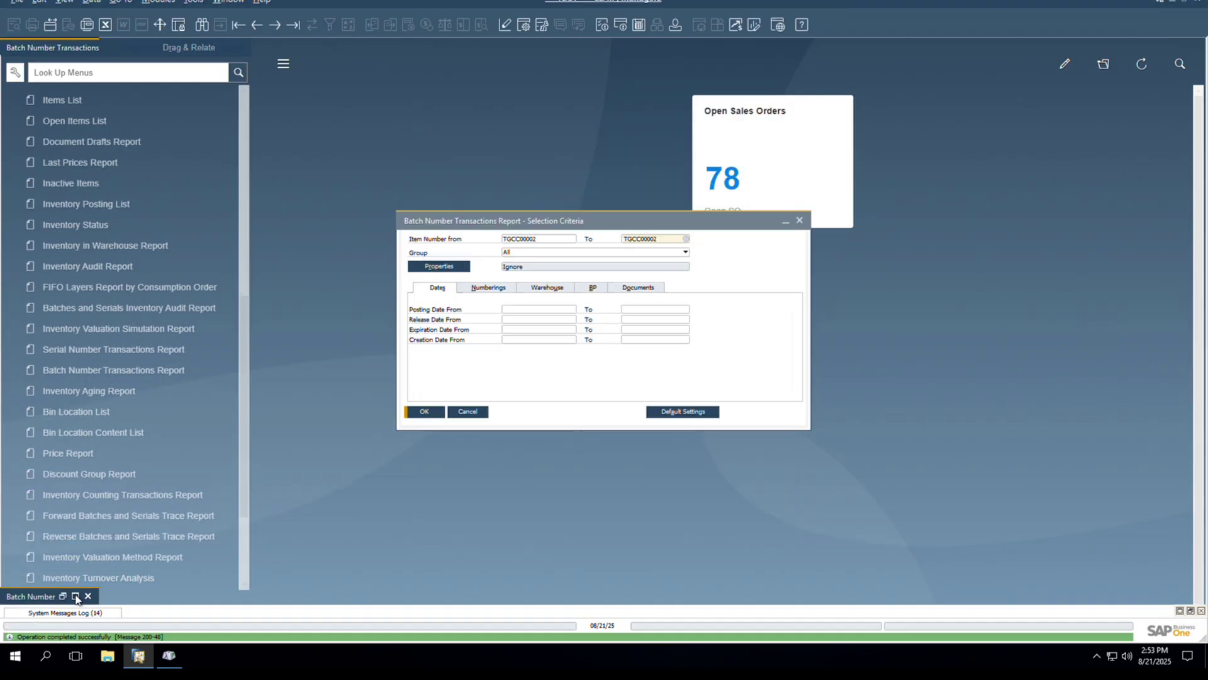
pyautogui.click(16, 586)
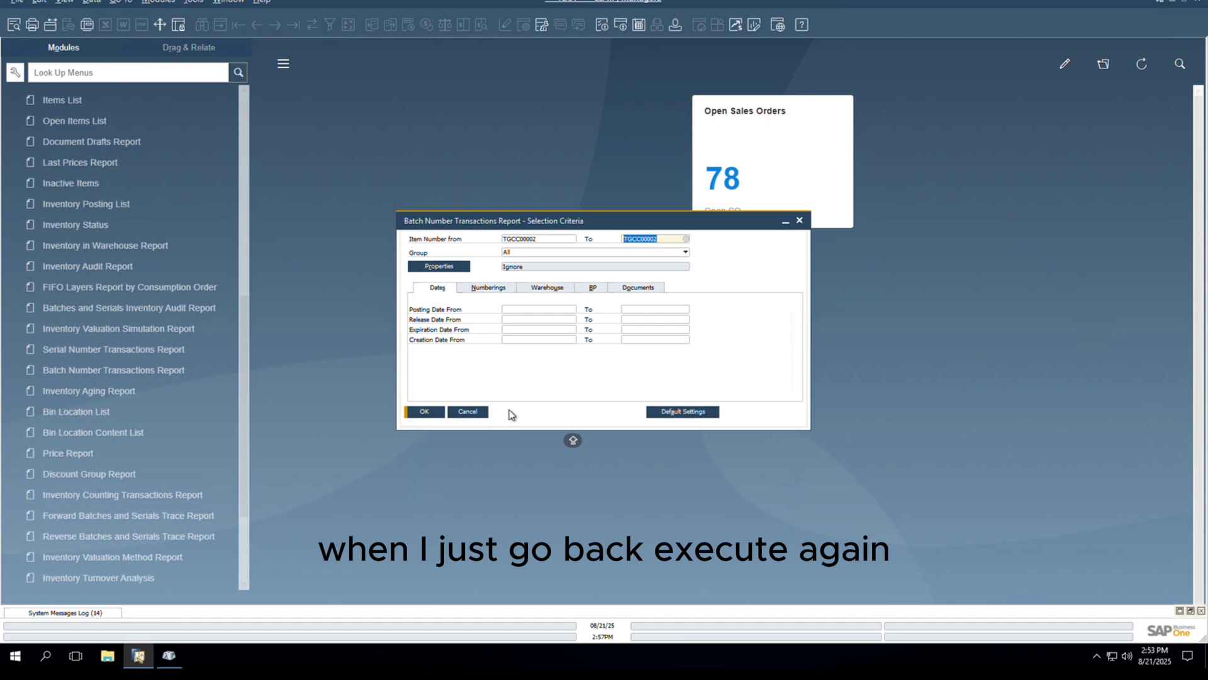
pyautogui.click(424, 412)
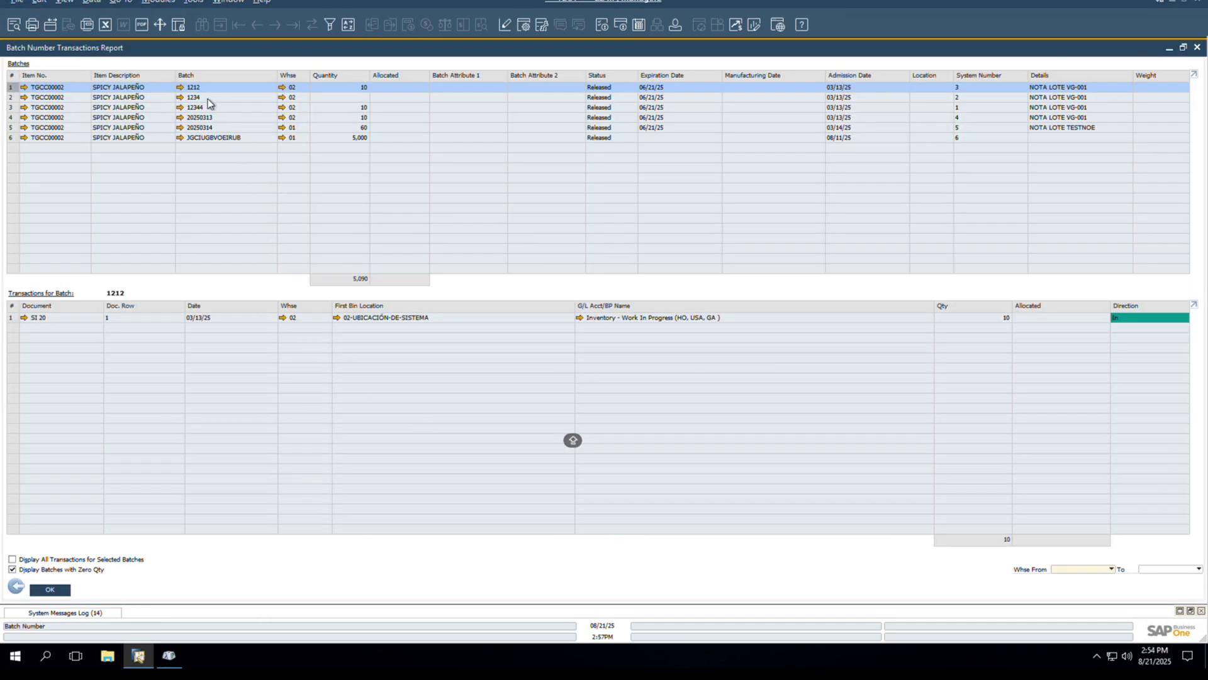
# View the outgoing delivery linked to batch 1234 from its transaction row, and close the delivery and the report
pyautogui.click(204, 101)
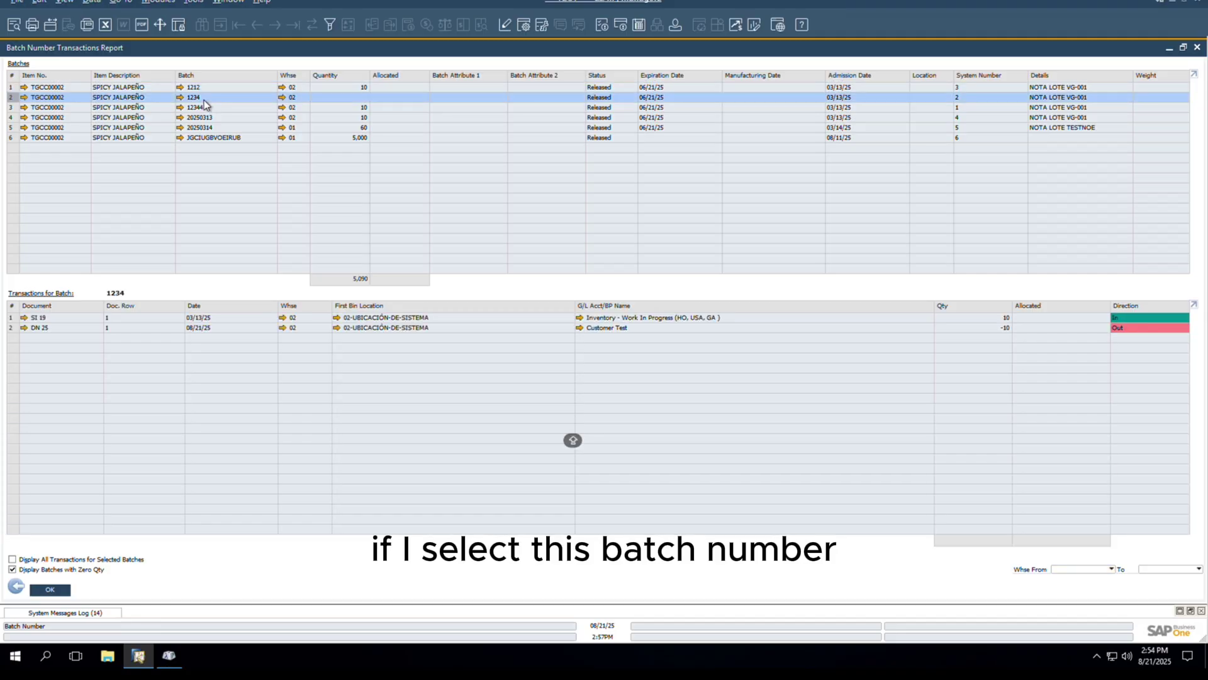
pyautogui.click(626, 328)
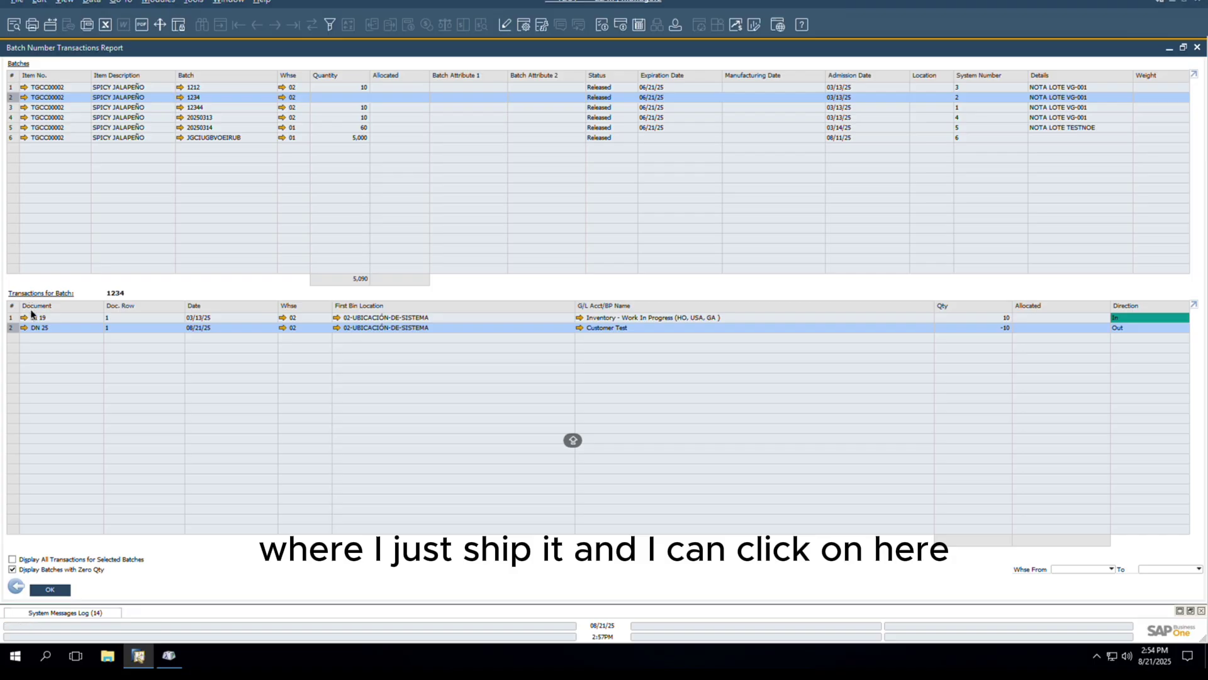
pyautogui.click(27, 327)
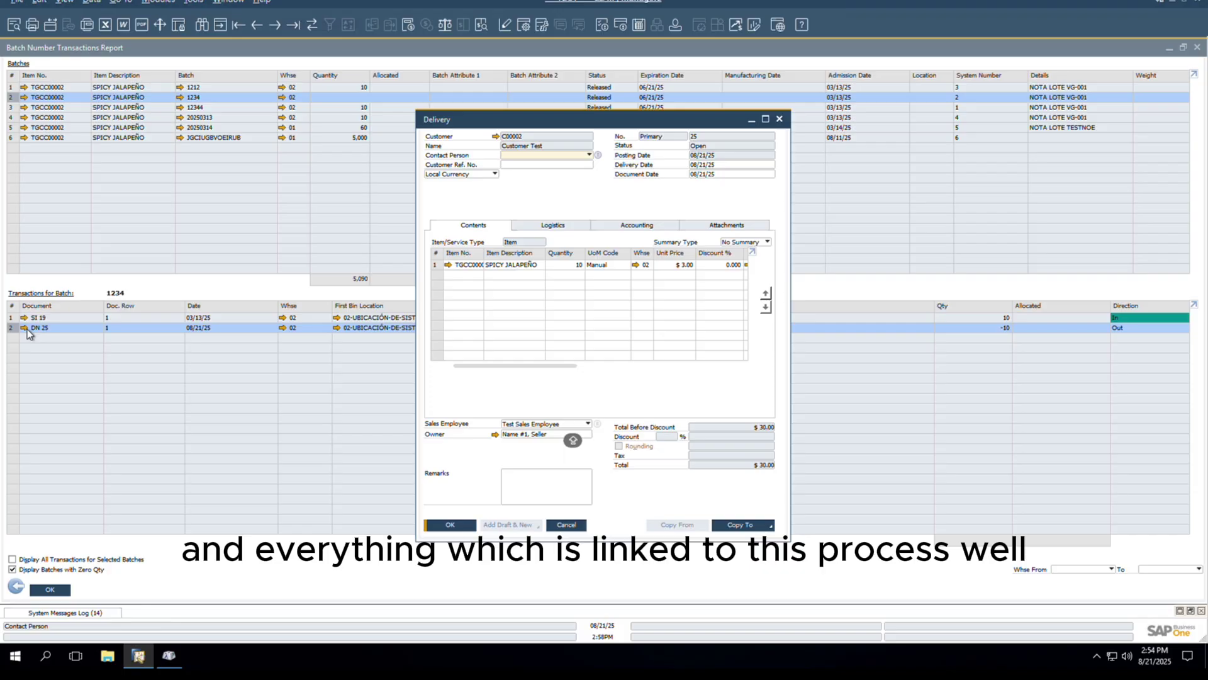
pyautogui.click(779, 119)
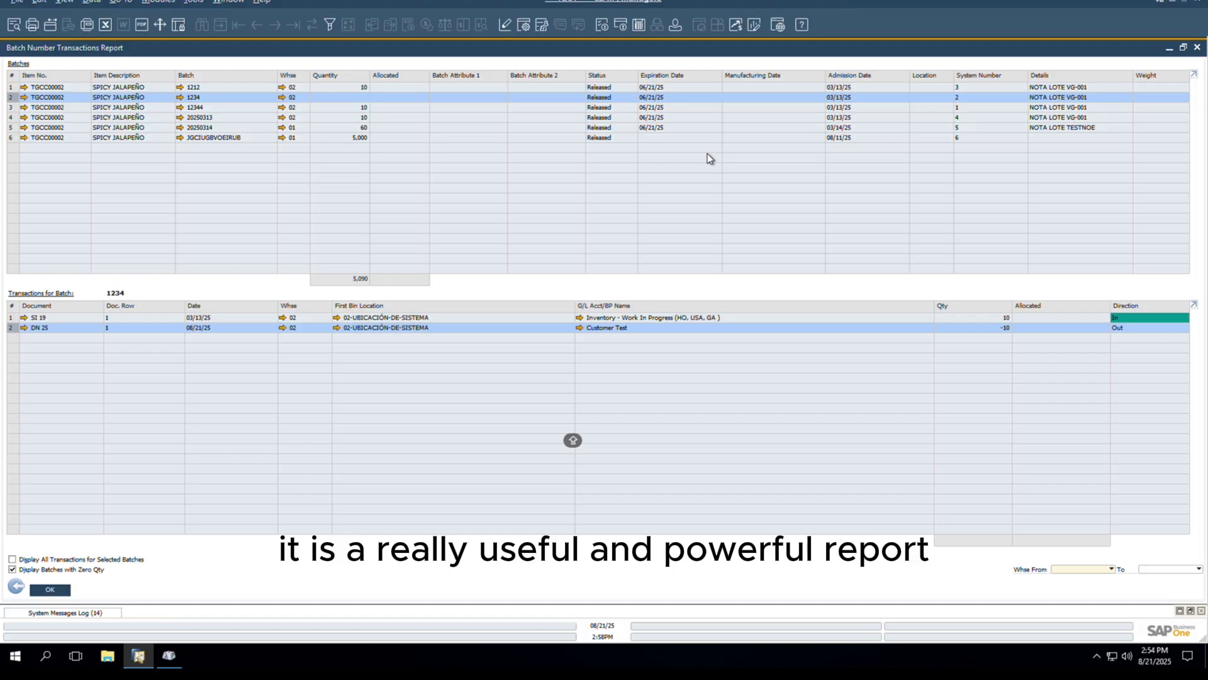
pyautogui.click(1195, 48)
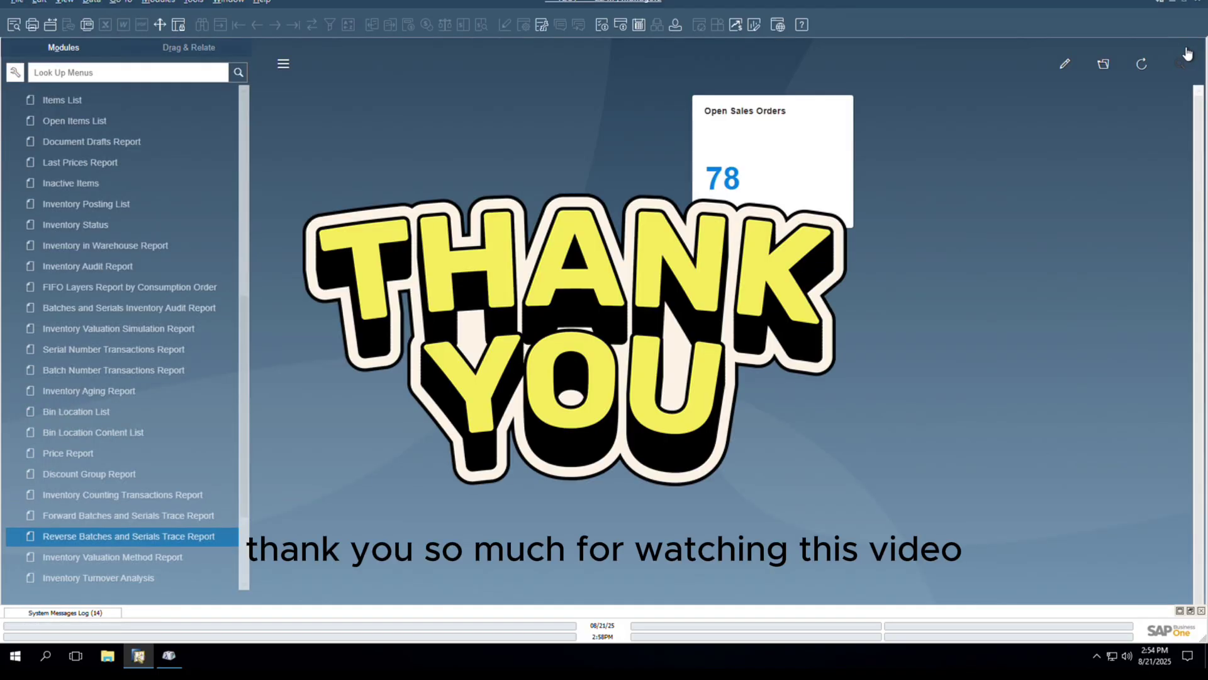